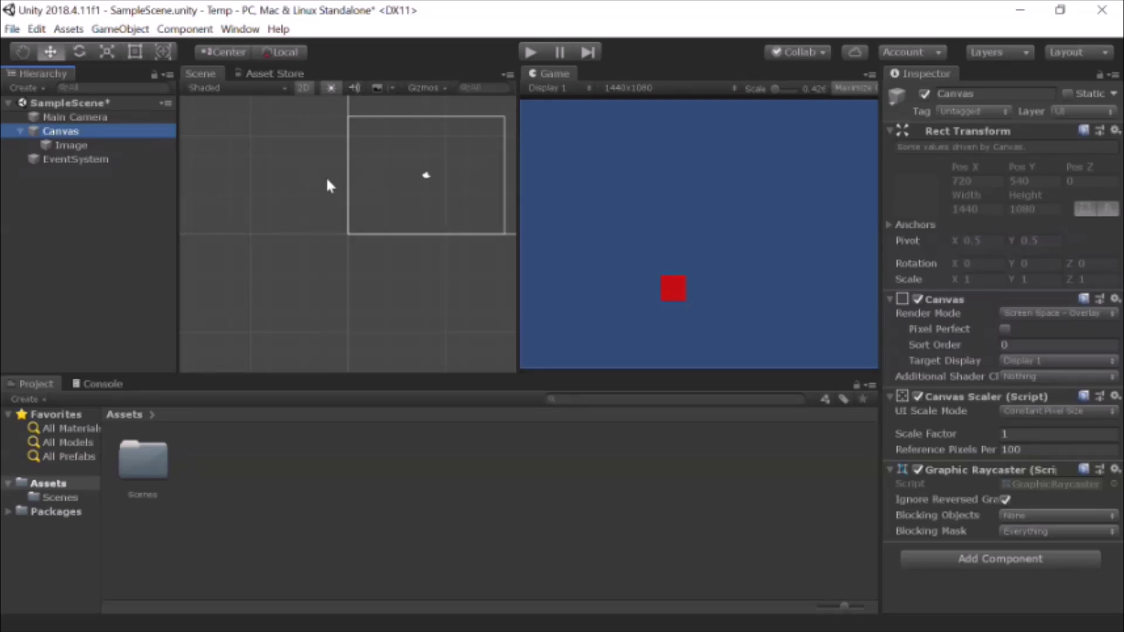
- Switch the Main Camera's projection to Perspective
{"action": "left_click", "coordinate": [59, 117]}
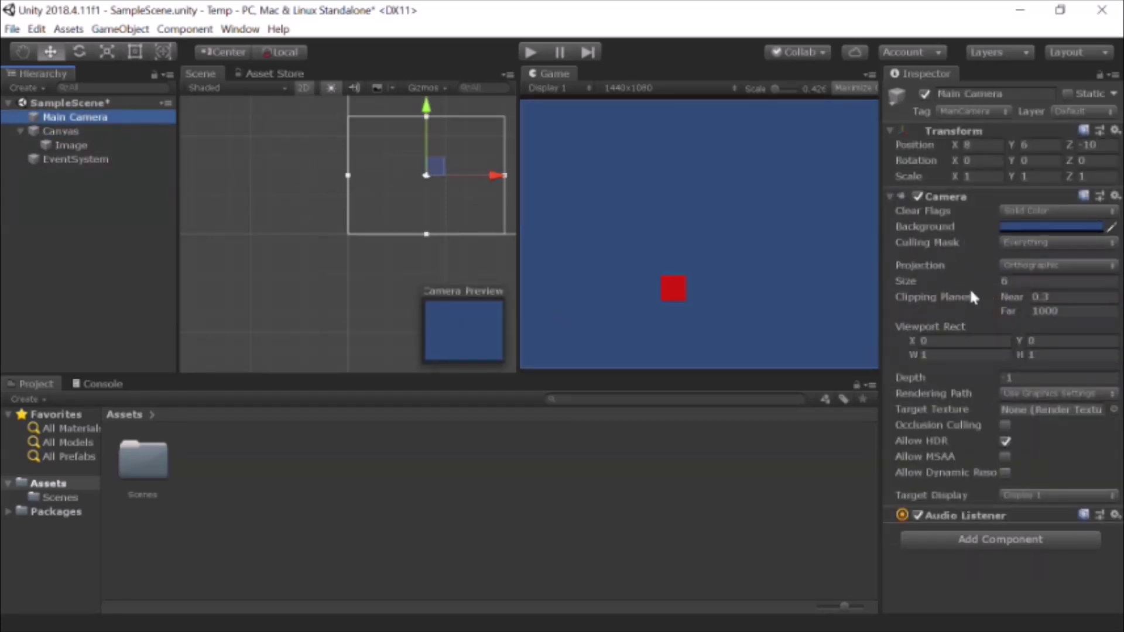
{"action": "left_click", "coordinate": [1059, 270]}
{"action": "left_click", "coordinate": [1059, 270]}
{"action": "left_click", "coordinate": [1059, 270]}
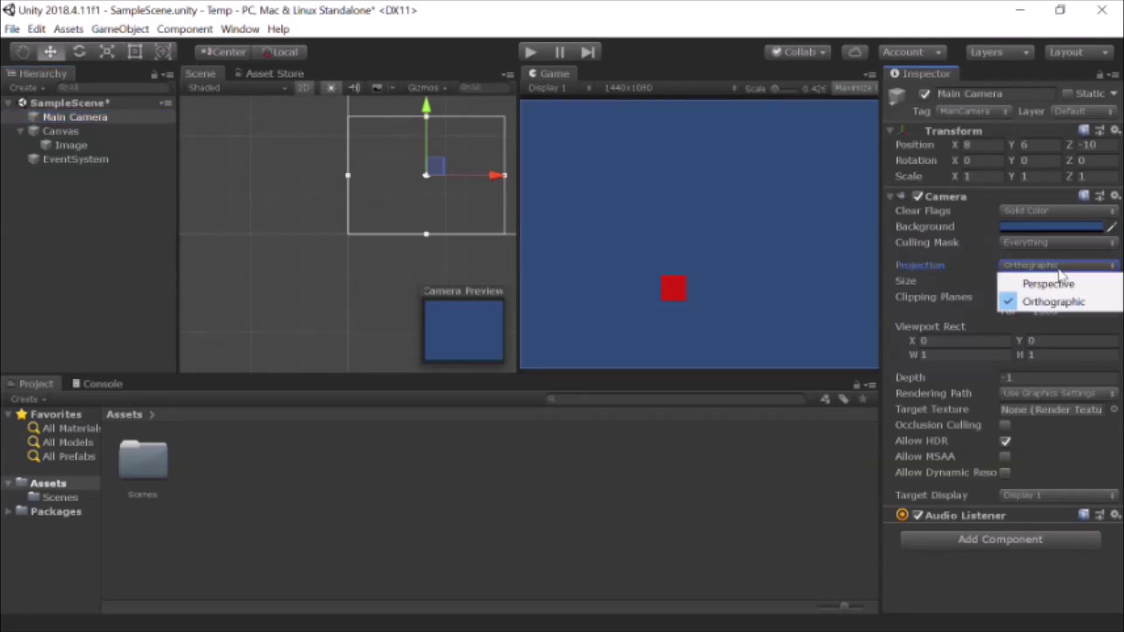
{"action": "left_click", "coordinate": [1050, 270]}
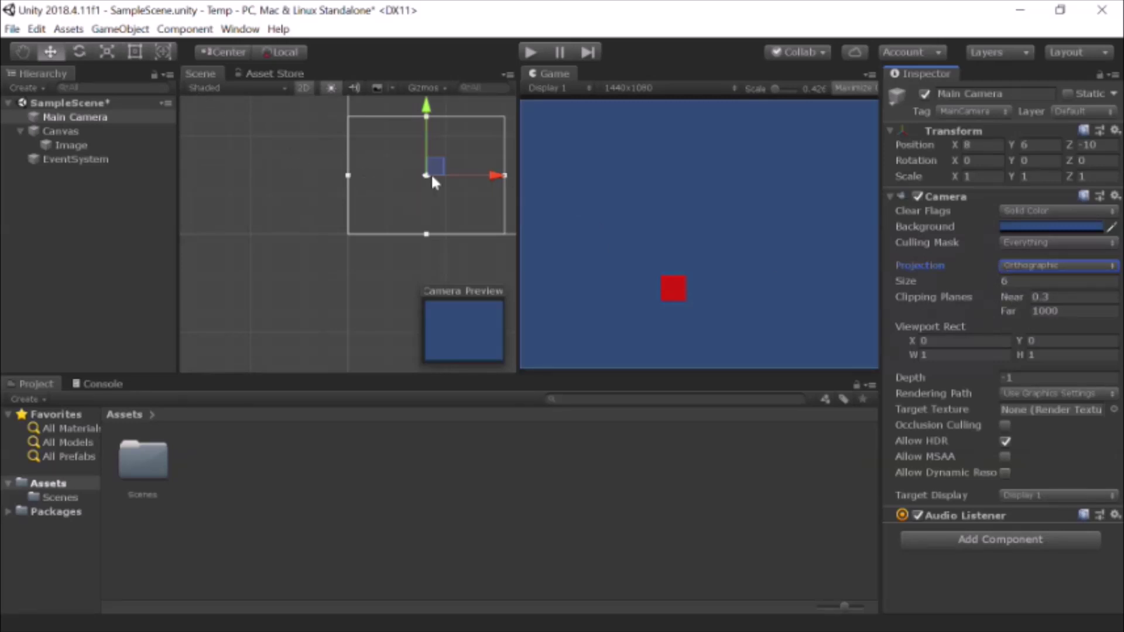
{"action": "left_click", "coordinate": [1064, 273]}
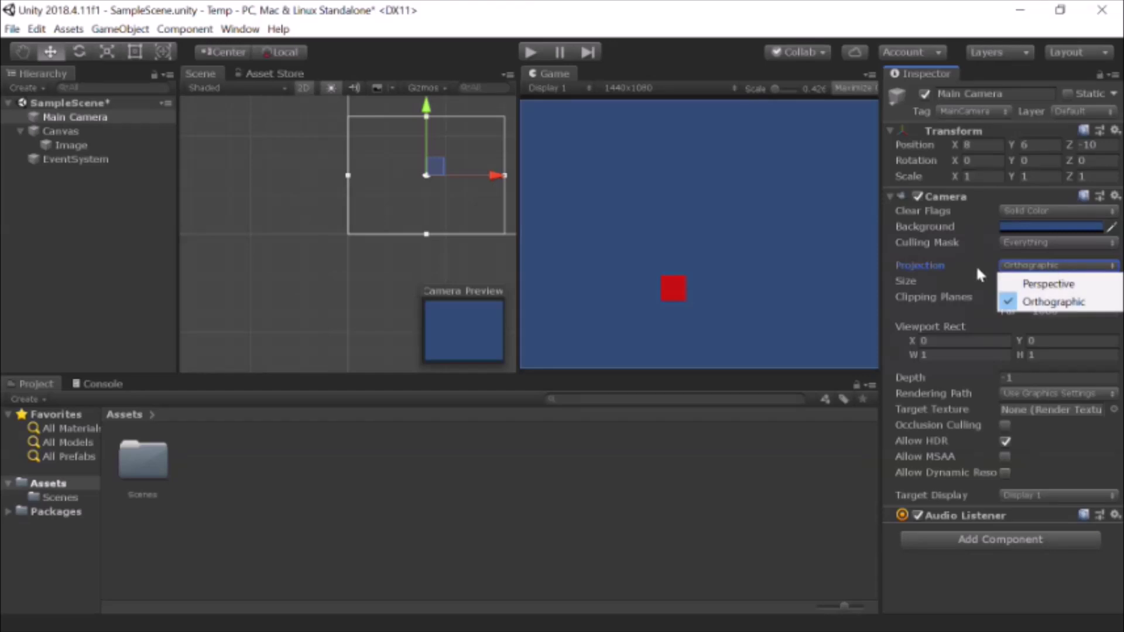
{"action": "left_click", "coordinate": [1048, 284]}
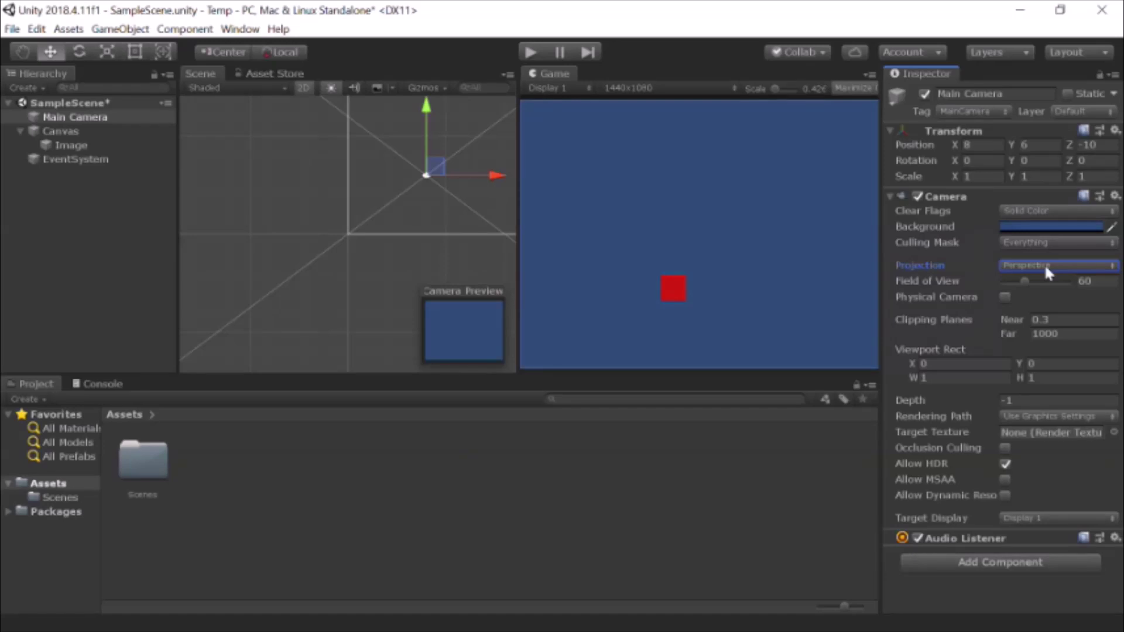
- Set the Main Camera's projection back to Orthographic with a size of 6
{"action": "left_click", "coordinate": [1046, 266]}
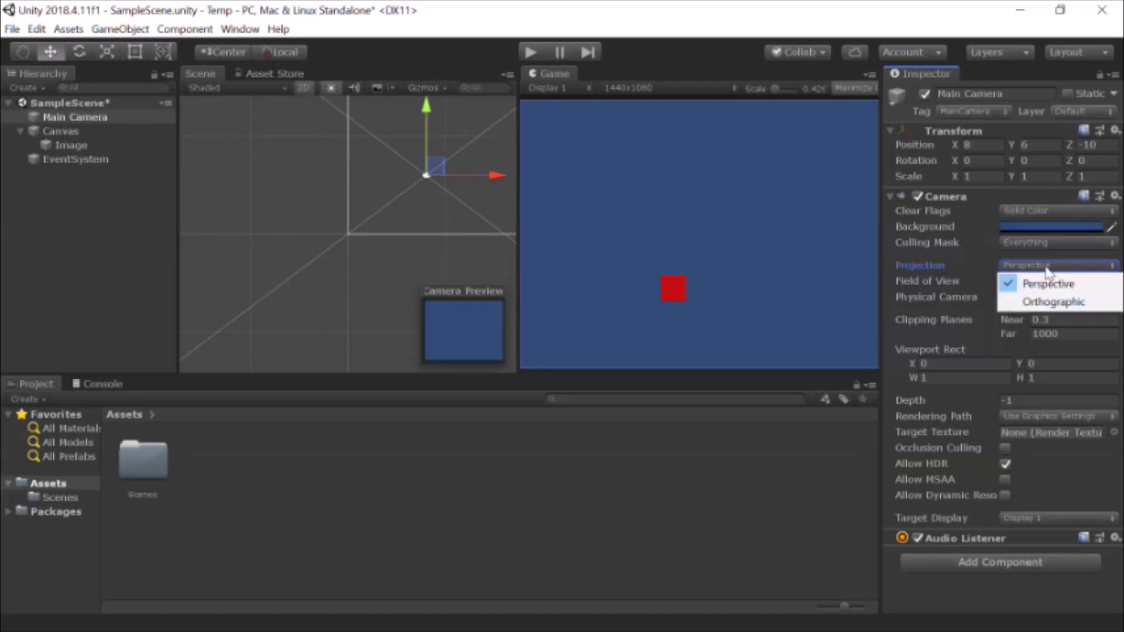
{"action": "left_click", "coordinate": [1054, 302]}
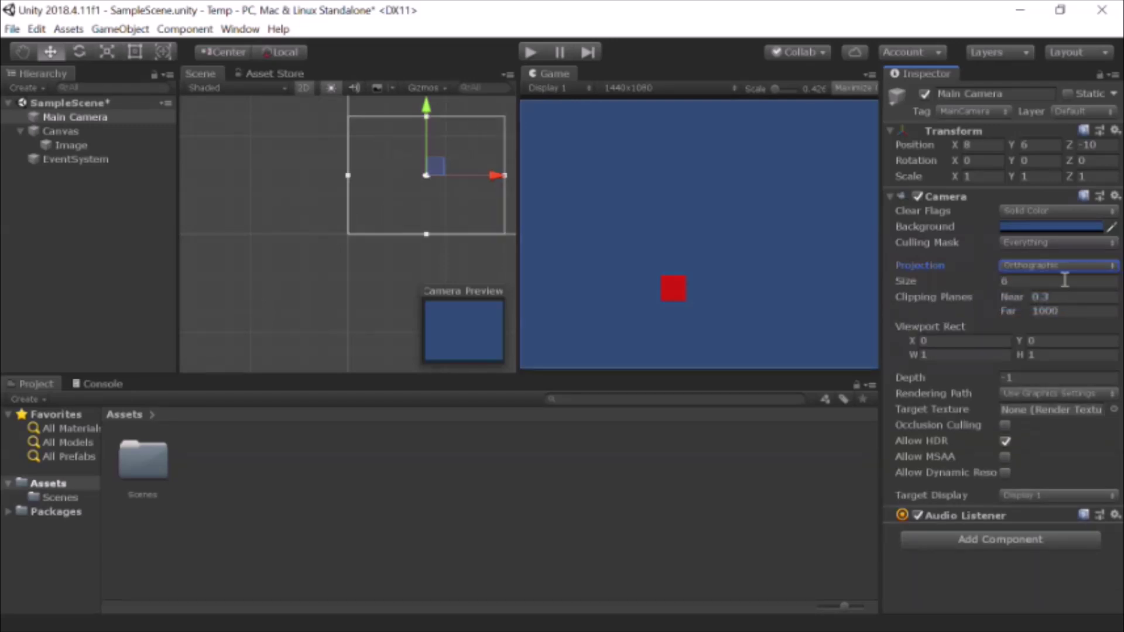
{"action": "left_click", "coordinate": [1006, 283]}
{"action": "type", "text": "6"}
- Minimize the Unity window to reach the desktop
{"action": "key", "text": "super"}
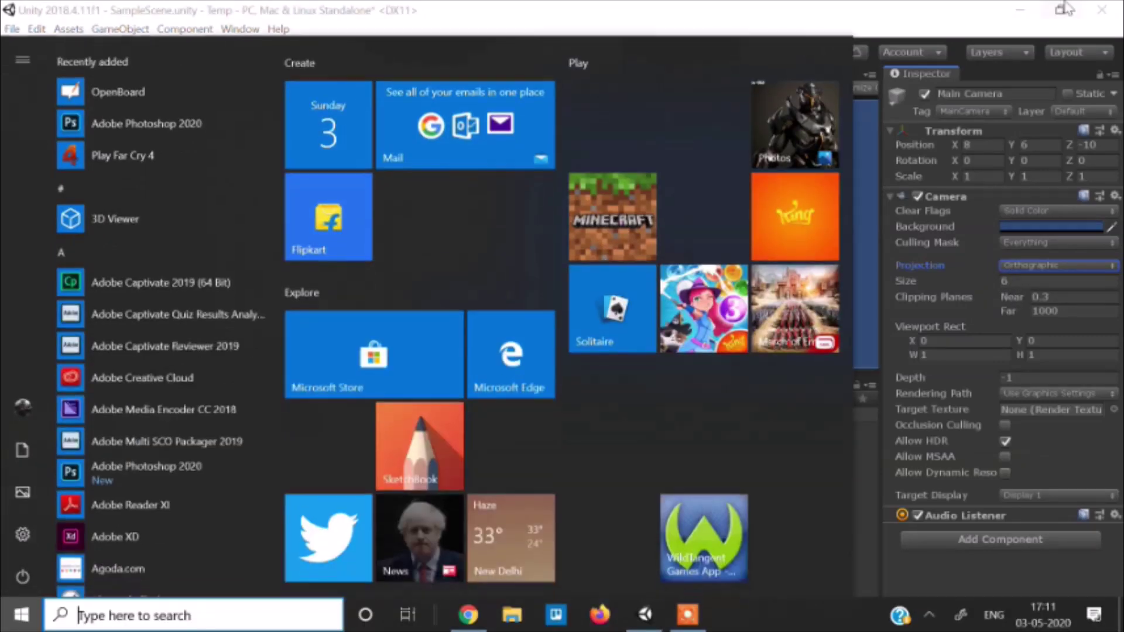
{"action": "left_click", "coordinate": [1027, 8]}
{"action": "left_click", "coordinate": [1026, 8]}
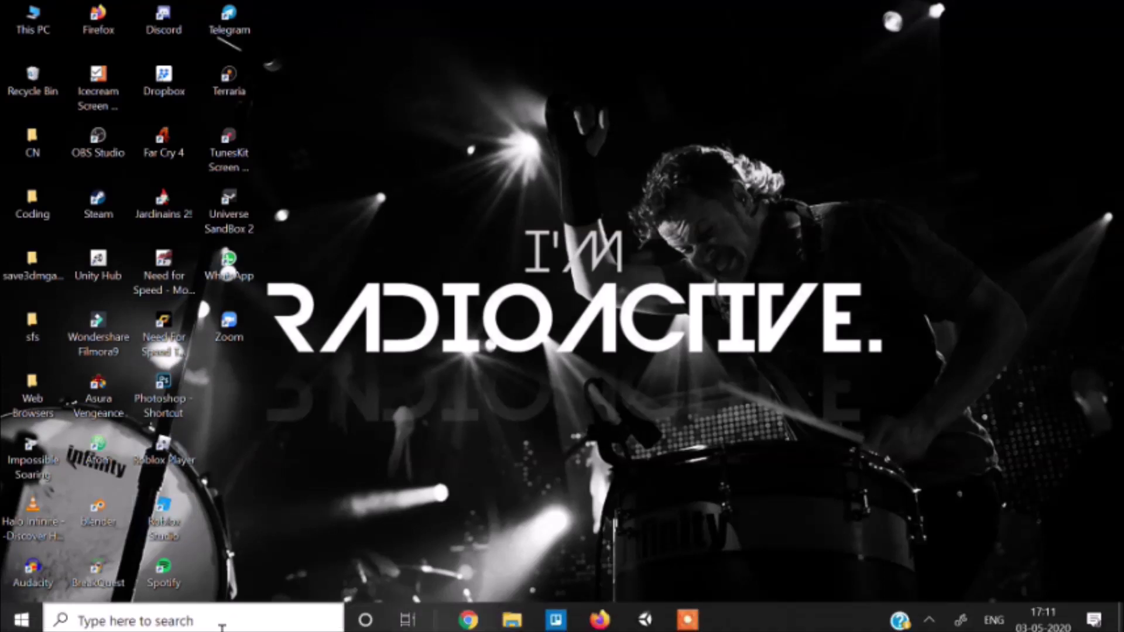
{"action": "left_click", "coordinate": [199, 616]}
{"action": "type", "text": "w"}
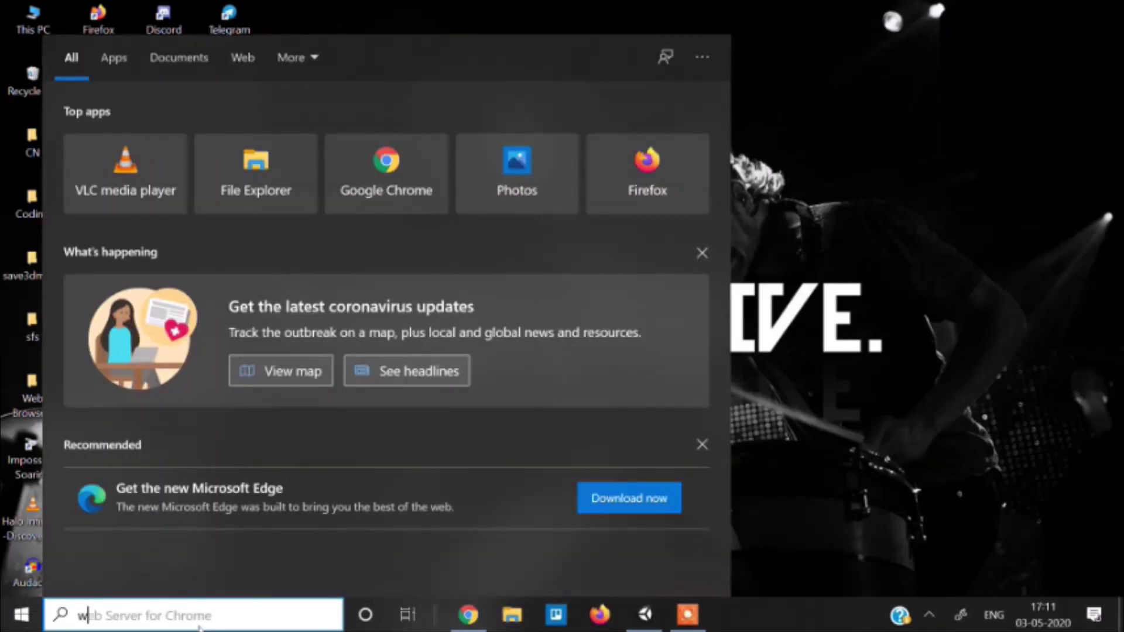
{"action": "type", "text": "hi"}
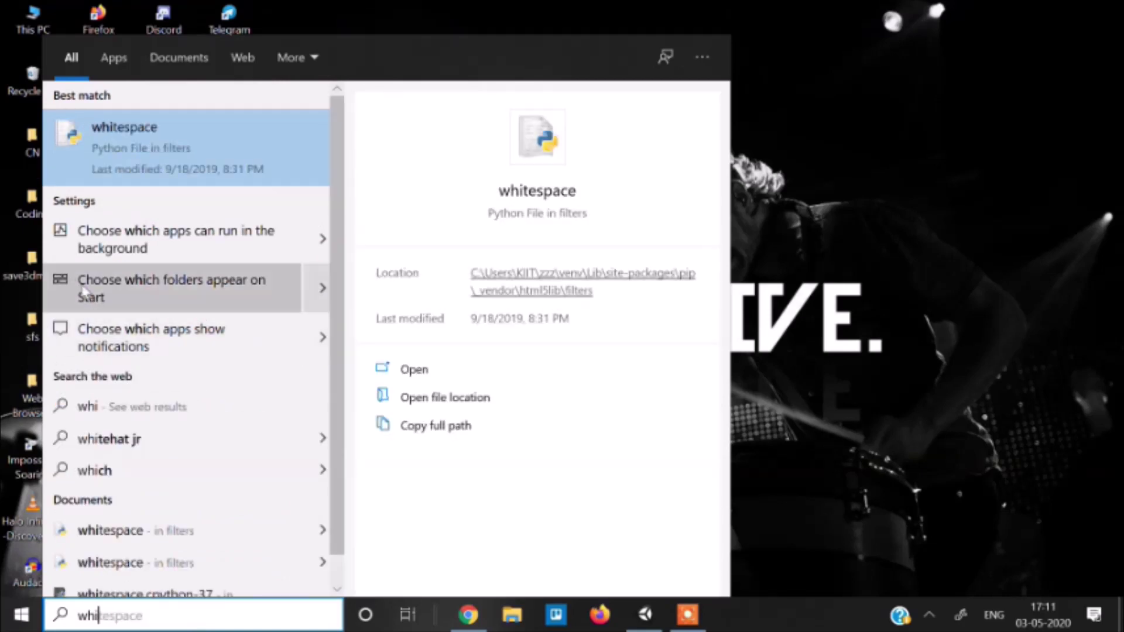
{"action": "key", "text": "BackSpace"}
{"action": "key", "text": "BackSpace"}
{"action": "key", "text": "BackSpace"}
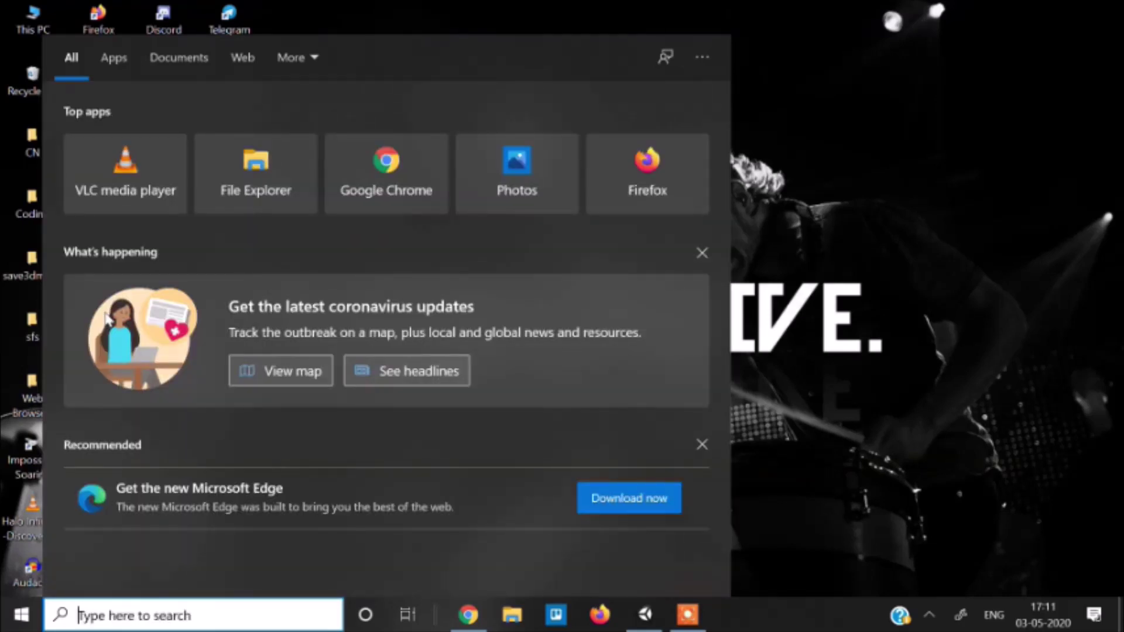
{"action": "type", "text": "bo"}
{"action": "key", "text": "BackSpace"}
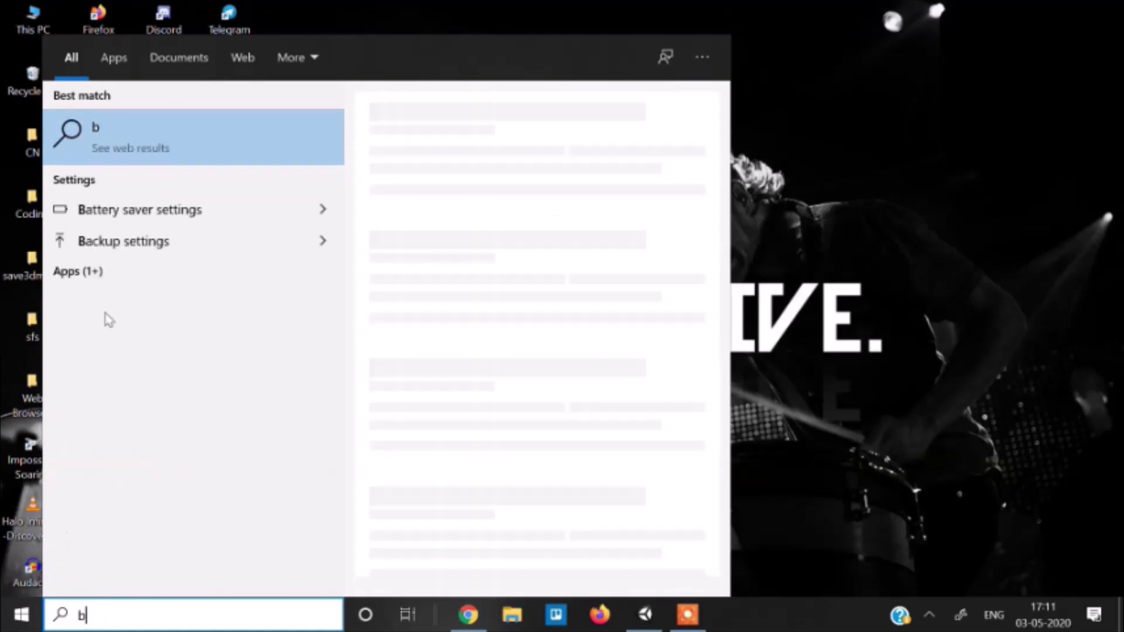
{"action": "key", "text": "BackSpace"}
- Search the computer for "open bo" and launch OpenBoard
{"action": "type", "text": "ope"}
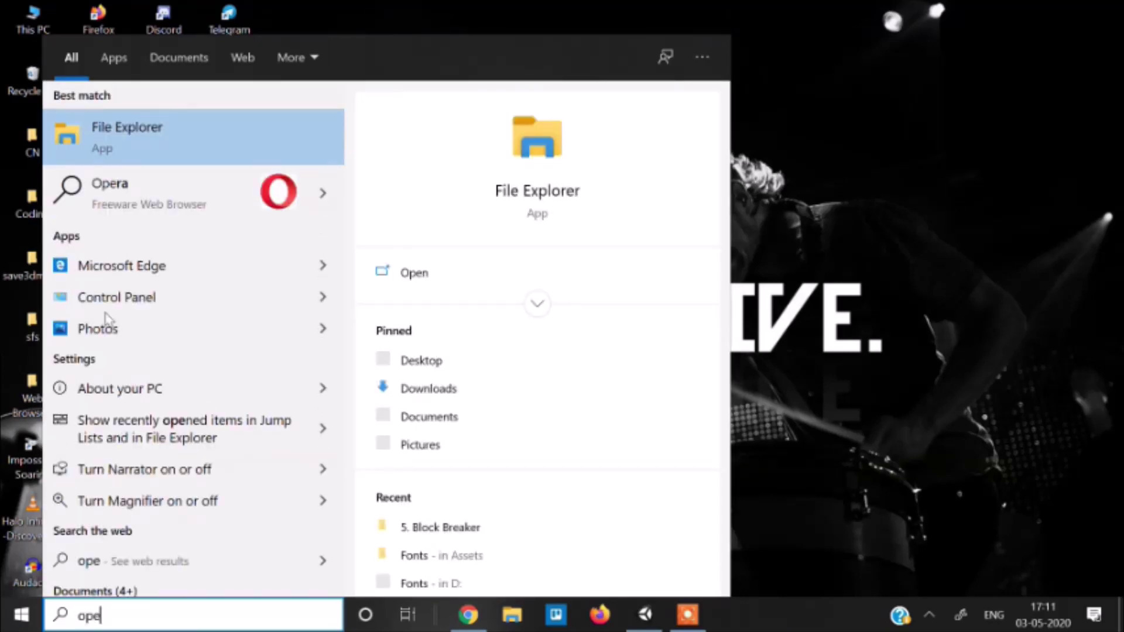
{"action": "type", "text": "n"}
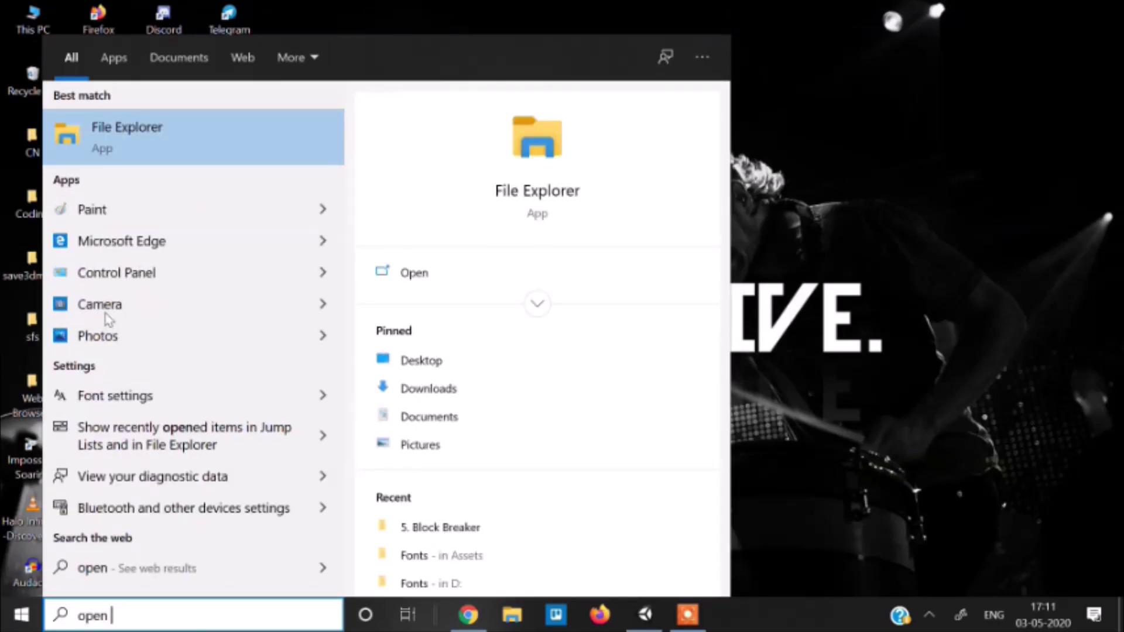
{"action": "type", "text": " bo"}
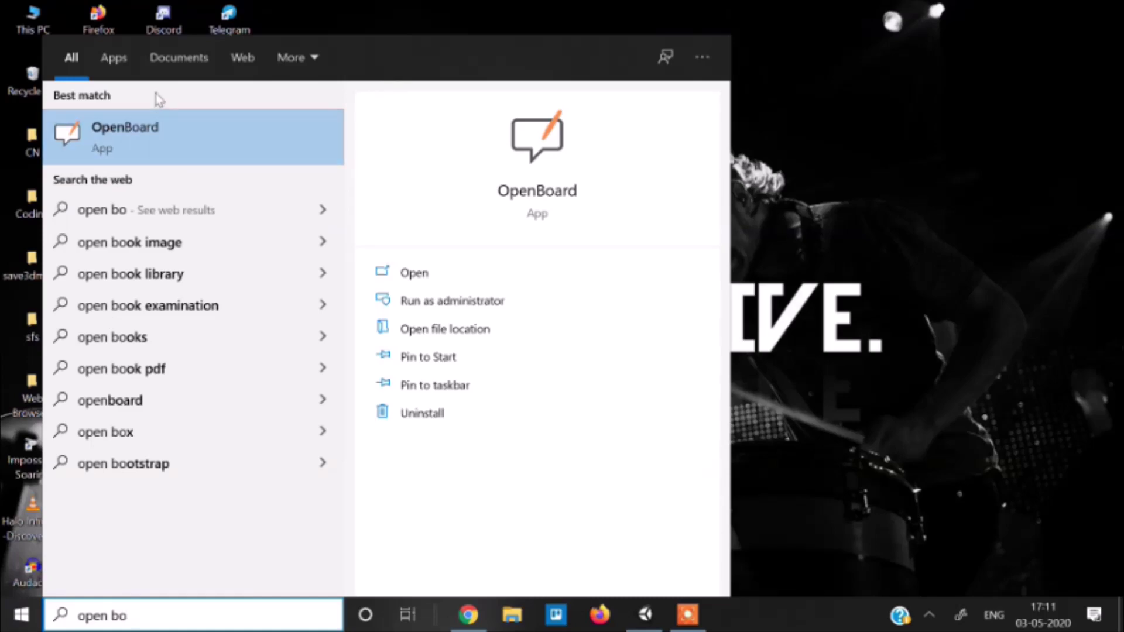
{"action": "left_click", "coordinate": [160, 122]}
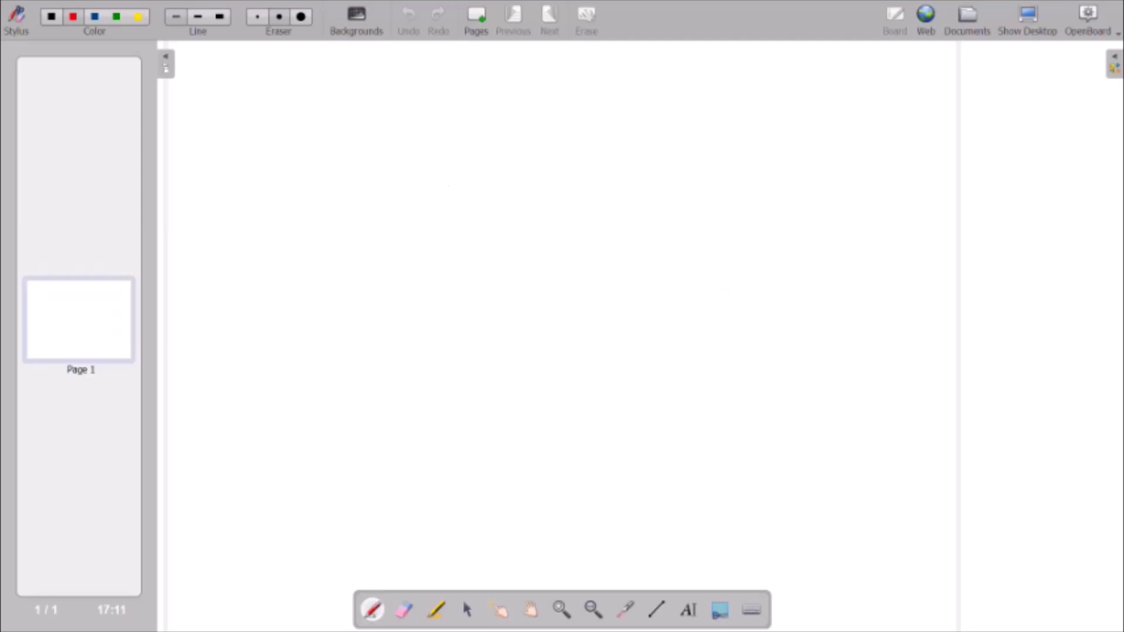
- Draw a red freehand rectangle in the middle of the page to represent the camera view
{"action": "left_click_drag", "start_coordinate": [448, 186], "coordinate": [443, 291]}
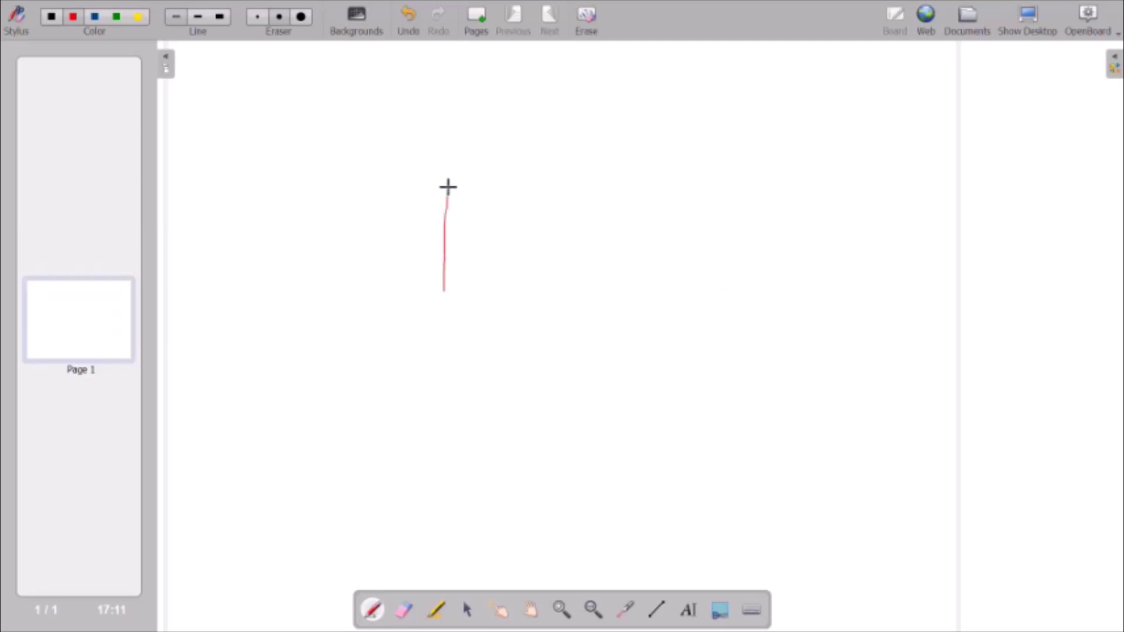
{"action": "mouse_move", "coordinate": [448, 188]}
{"action": "left_mouse_down"}
{"action": "mouse_move", "coordinate": [666, 182]}
{"action": "mouse_move", "coordinate": [694, 335]}
{"action": "left_mouse_up"}
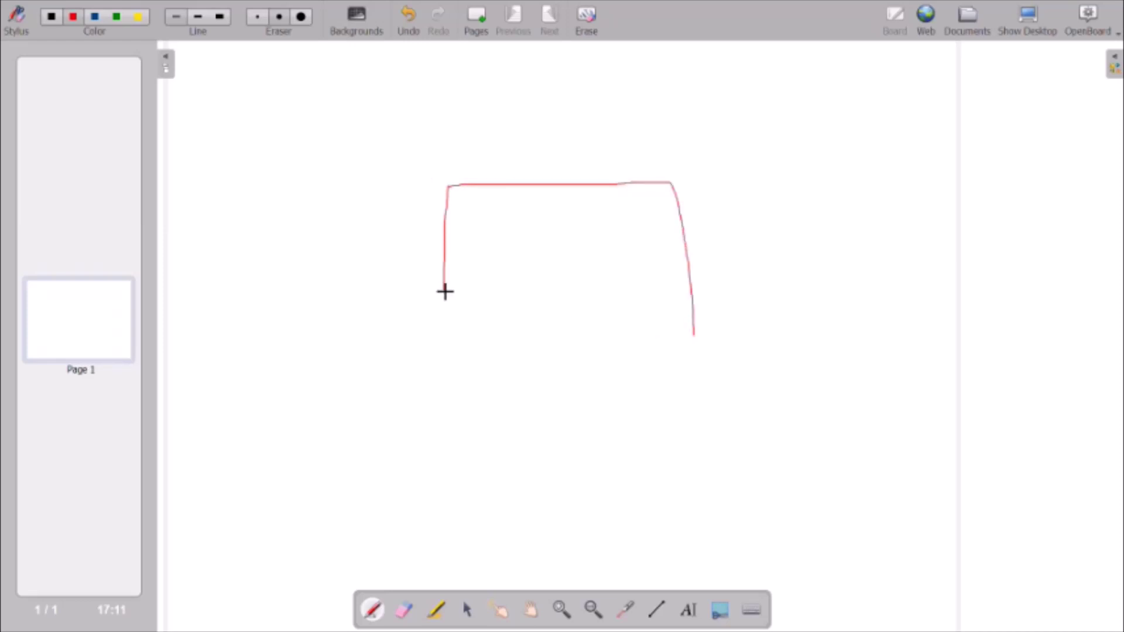
{"action": "left_click_drag", "start_coordinate": [443, 292], "coordinate": [699, 341]}
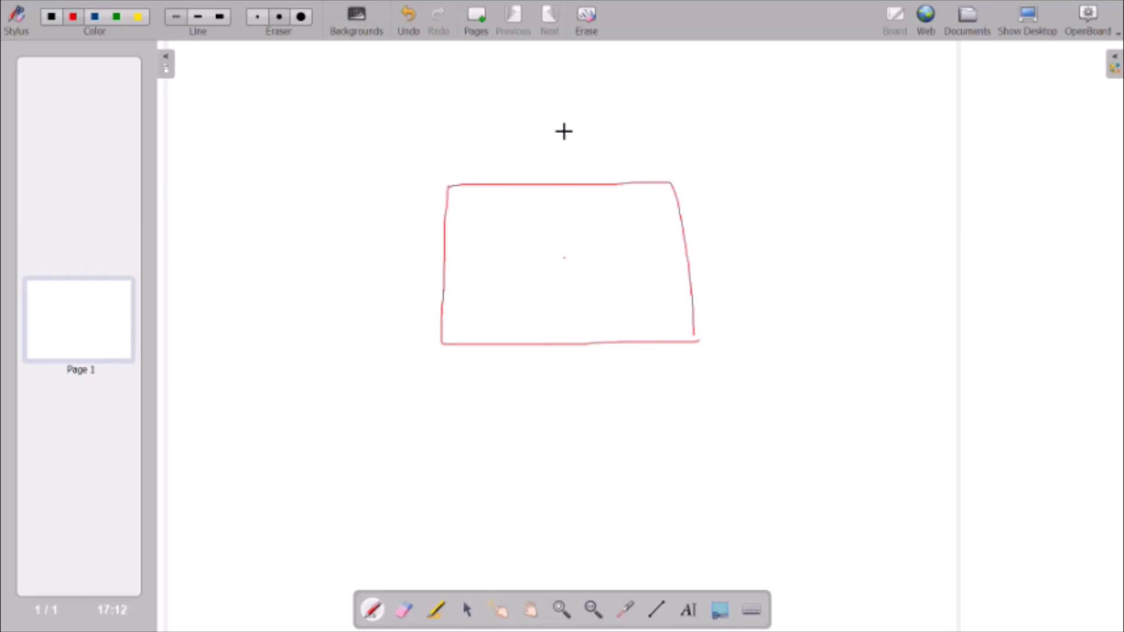
- Annotate the rectangle's vertical dimensions, marking 6 from the centre to the upper edge and 12 for the full height
{"action": "key", "text": "ctrl+z"}
{"action": "mouse_move", "coordinate": [821, 106]}
{"action": "left_mouse_down"}
{"action": "mouse_move", "coordinate": [822, 179]}
{"action": "mouse_move", "coordinate": [805, 151]}
{"action": "left_mouse_up"}
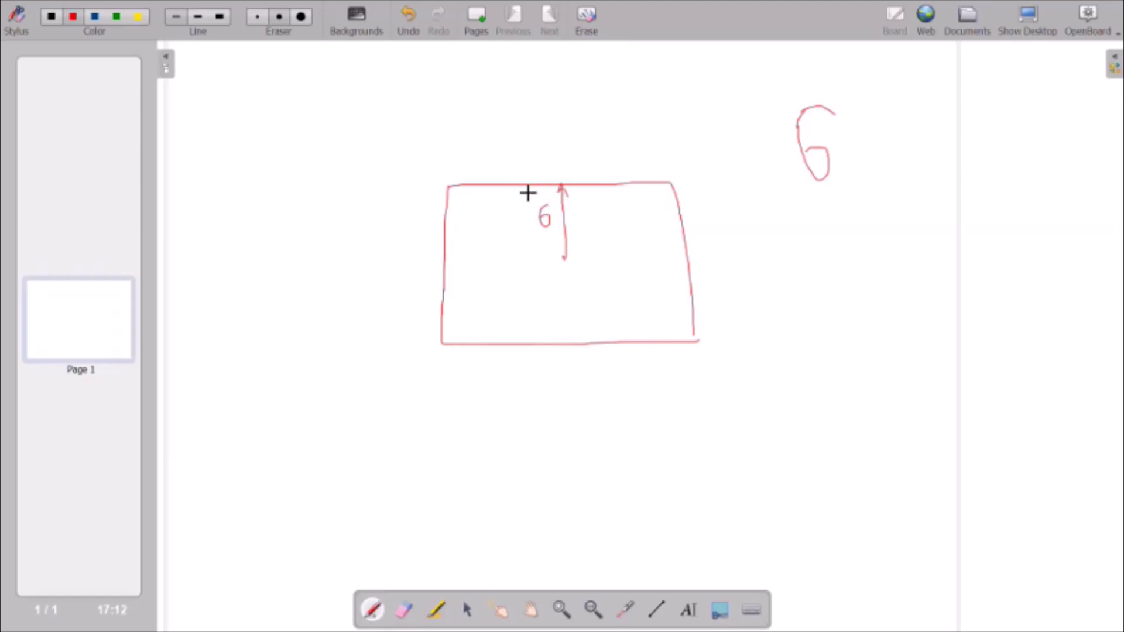
{"action": "left_click_drag", "start_coordinate": [527, 191], "coordinate": [527, 355]}
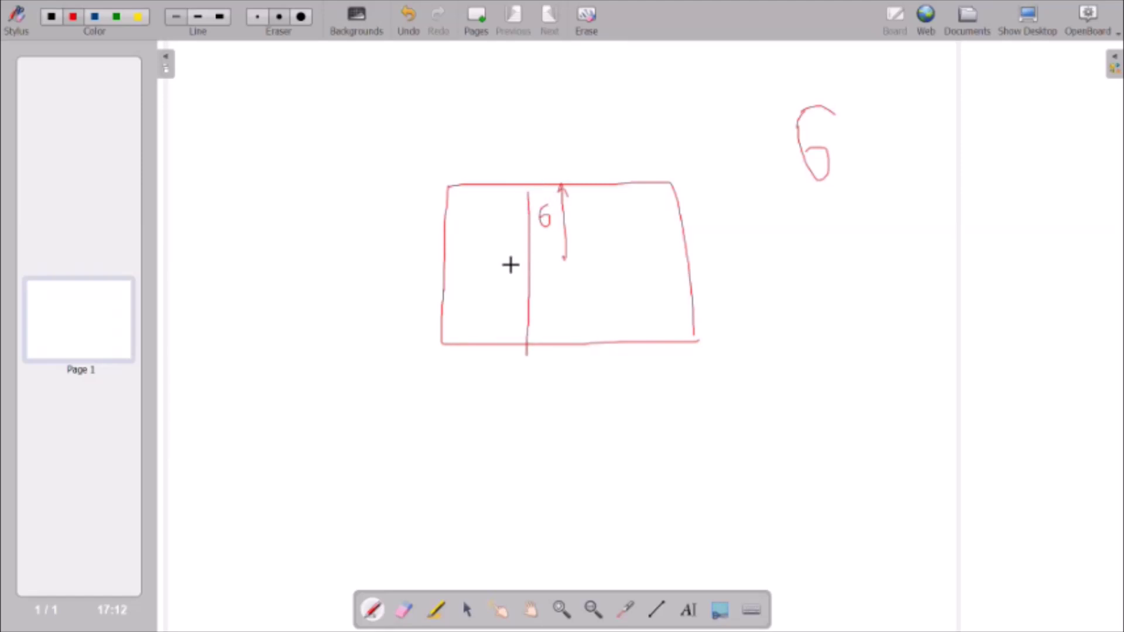
{"action": "left_click_drag", "start_coordinate": [512, 264], "coordinate": [512, 292]}
- Mark the rectangle's half-width as 8 above its upper edge and draw a full-width arrow beneath it
{"action": "mouse_move", "coordinate": [568, 174]}
{"action": "left_mouse_down"}
{"action": "mouse_move", "coordinate": [665, 171]}
{"action": "mouse_move", "coordinate": [668, 158]}
{"action": "mouse_move", "coordinate": [669, 175]}
{"action": "left_mouse_up"}
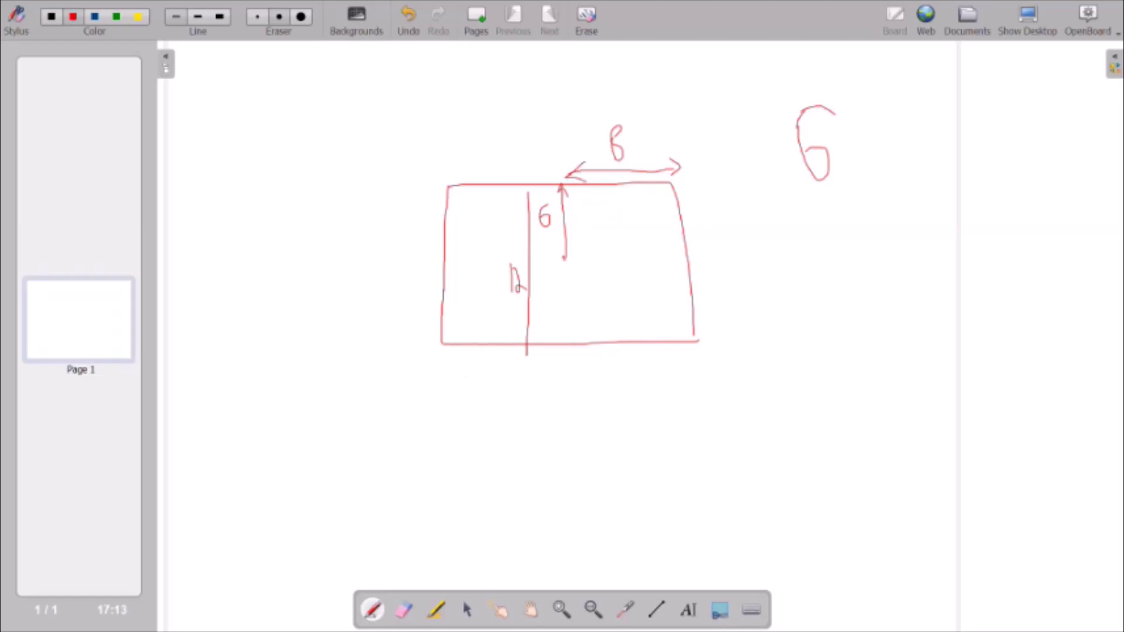
{"action": "left_click_drag", "start_coordinate": [466, 376], "coordinate": [699, 369]}
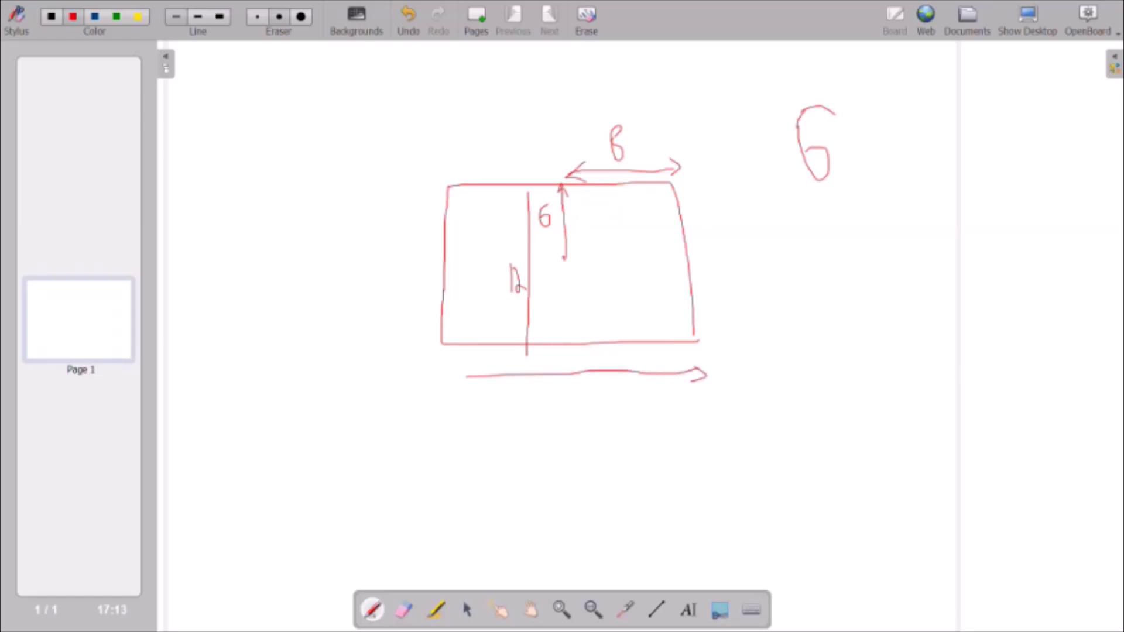
{"action": "mouse_move", "coordinate": [448, 380]}
{"action": "left_mouse_down"}
{"action": "mouse_move", "coordinate": [510, 416]}
{"action": "mouse_move", "coordinate": [525, 410]}
{"action": "left_mouse_up"}
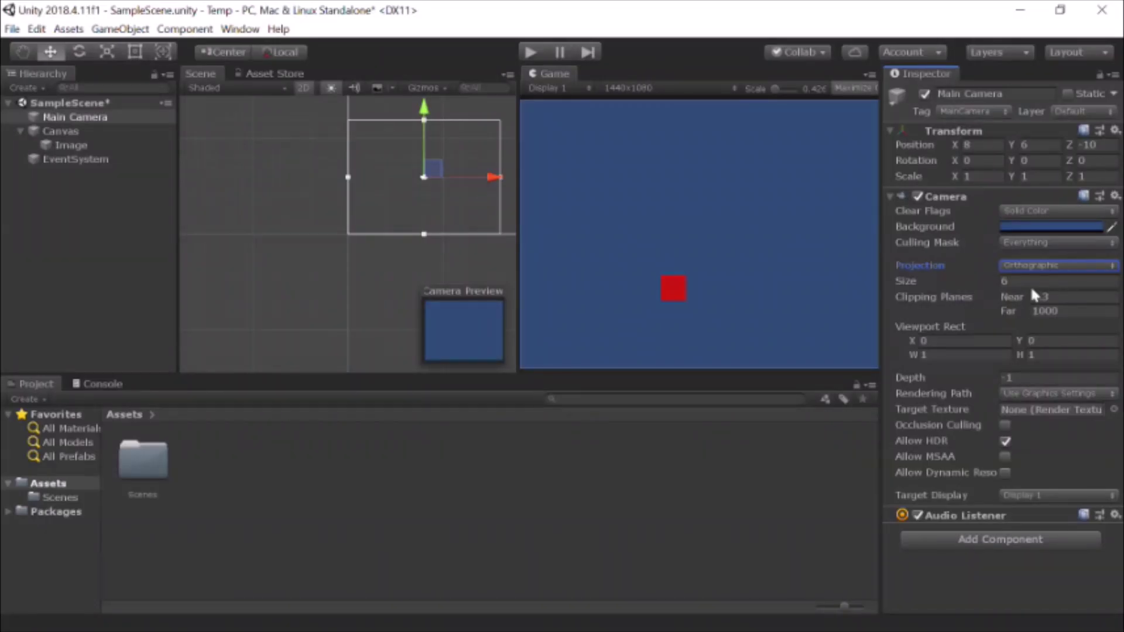
- Try moving the Main Camera to about X 6.68, Y 3.71 and back over the canvas to about X 7.91, Y 5.91
{"action": "left_click", "coordinate": [1020, 281]}
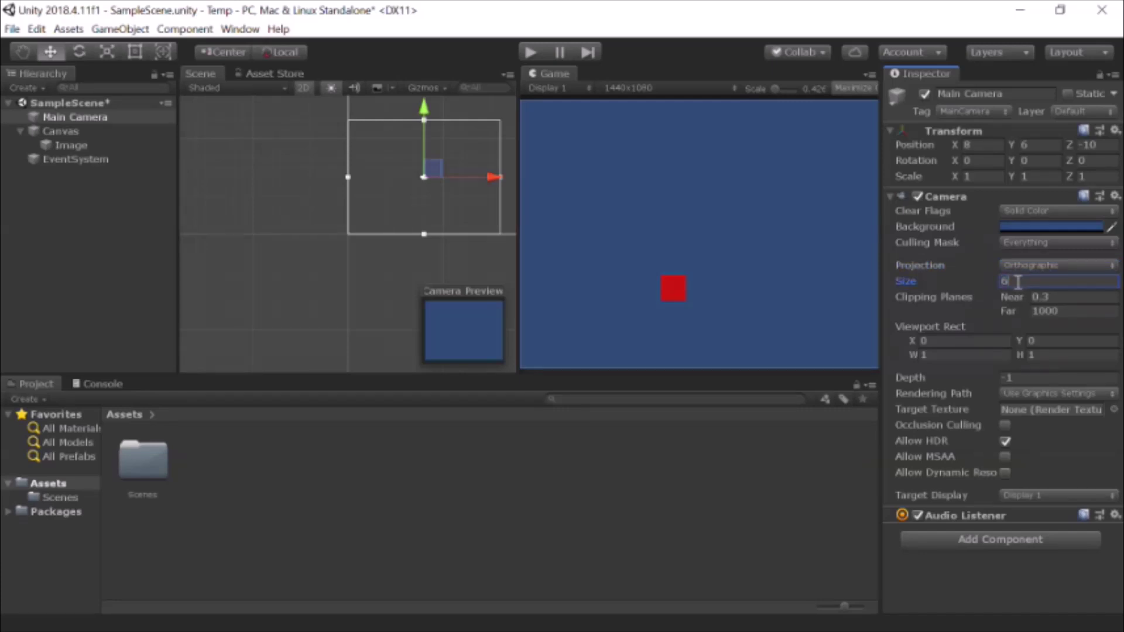
{"action": "right_click_drag", "start_coordinate": [434, 181], "coordinate": [432, 188], "text": "alt"}
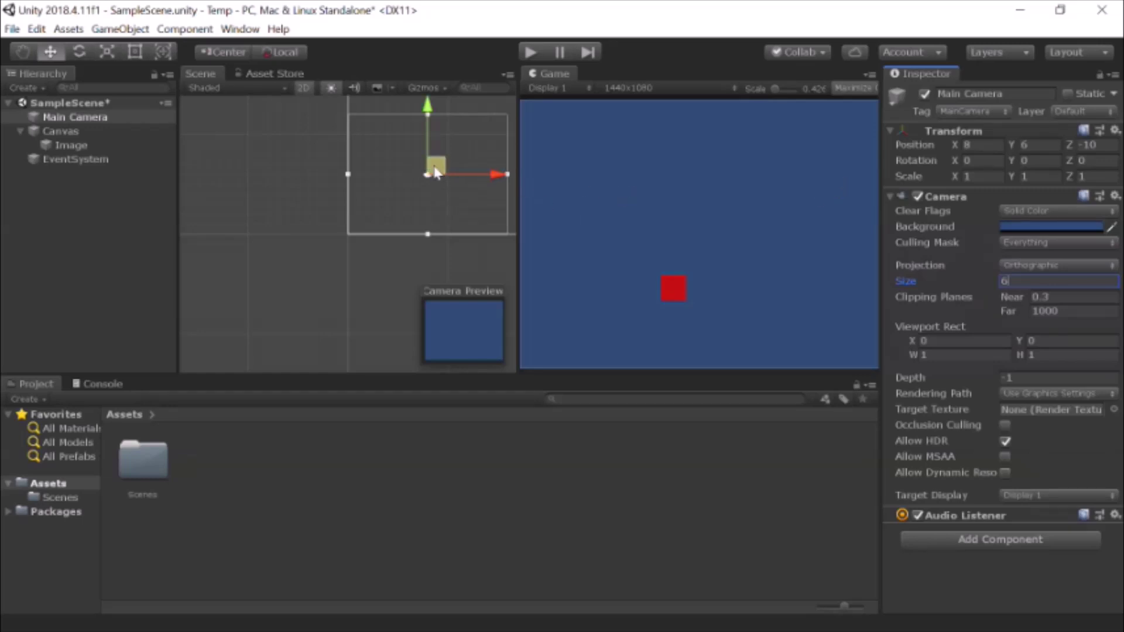
{"action": "mouse_move", "coordinate": [429, 168]}
{"action": "left_mouse_down"}
{"action": "mouse_move", "coordinate": [404, 188]}
{"action": "mouse_move", "coordinate": [408, 171]}
{"action": "mouse_move", "coordinate": [436, 187]}
{"action": "mouse_move", "coordinate": [441, 170]}
{"action": "mouse_move", "coordinate": [422, 185]}
{"action": "mouse_move", "coordinate": [457, 176]}
{"action": "mouse_move", "coordinate": [423, 188]}
{"action": "left_mouse_up"}
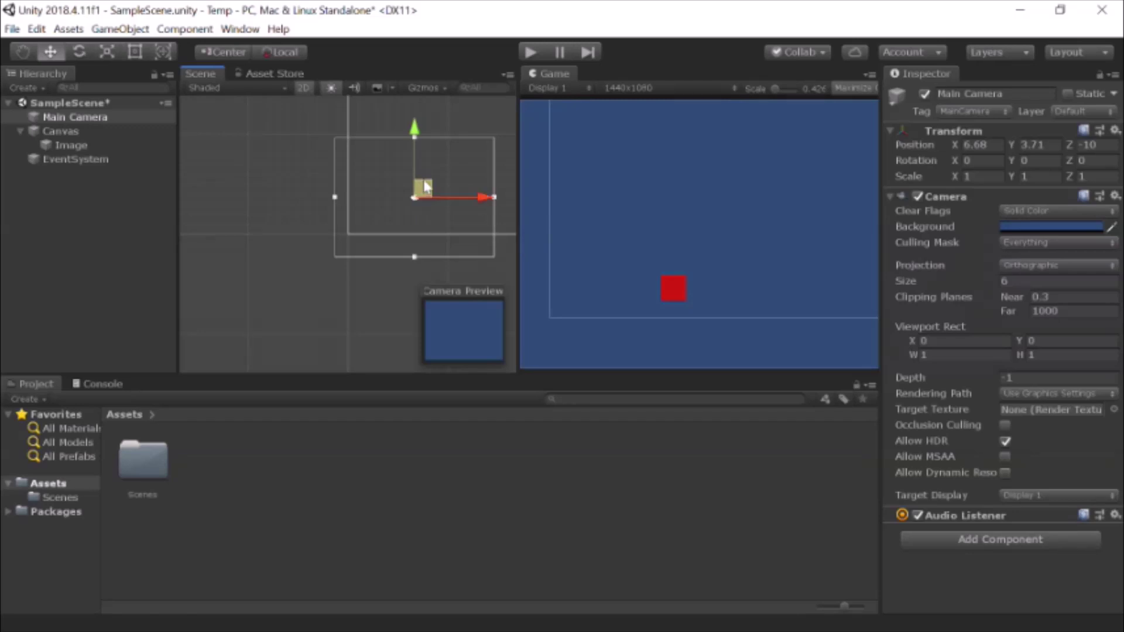
{"action": "left_click_drag", "start_coordinate": [427, 188], "coordinate": [434, 167]}
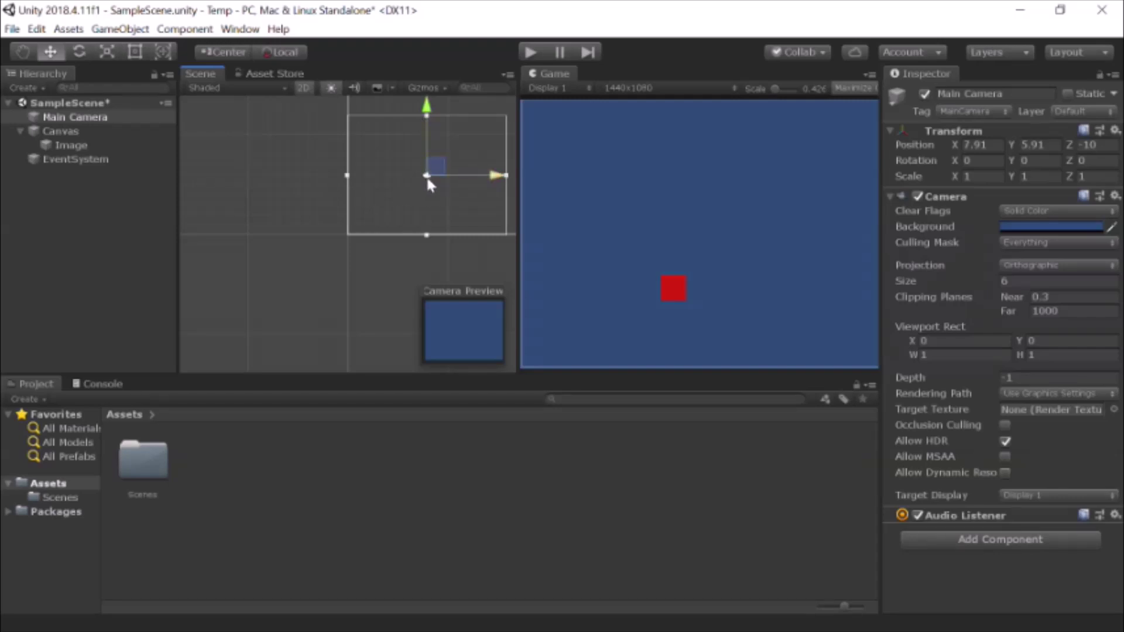
- Set the Main Camera's position to X 8 and Y 6
{"action": "left_click", "coordinate": [984, 147]}
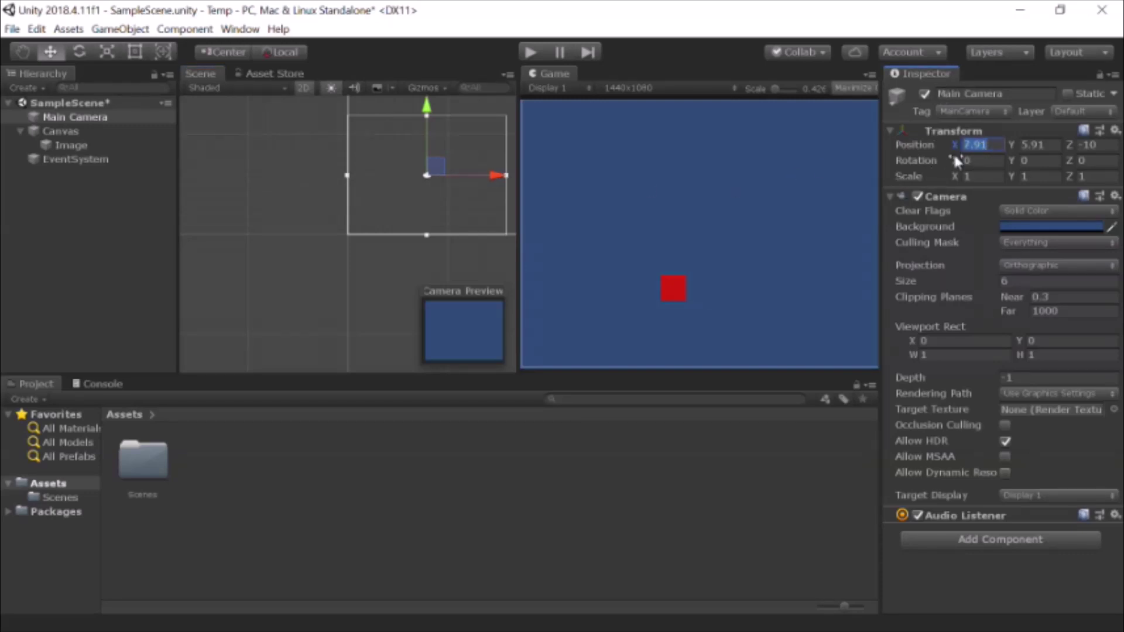
{"action": "type", "text": "8"}
{"action": "left_click", "coordinate": [1059, 146]}
{"action": "type", "text": "6"}
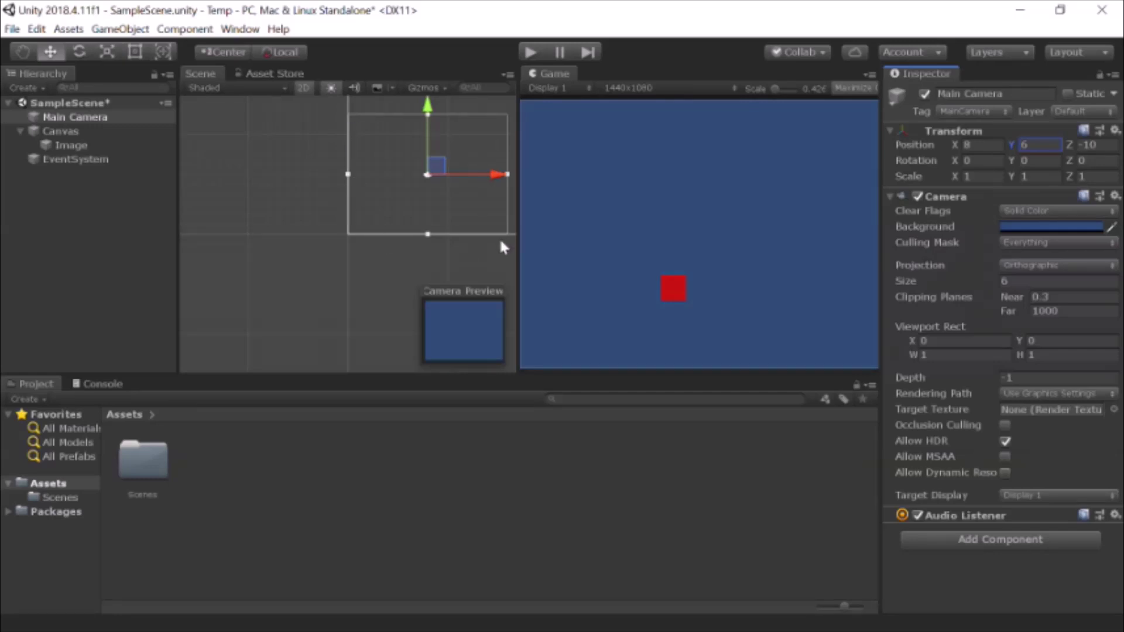
- Move the red Image inside the canvas to about Pos X -467, Pos Y 107
{"action": "double_click", "coordinate": [71, 145]}
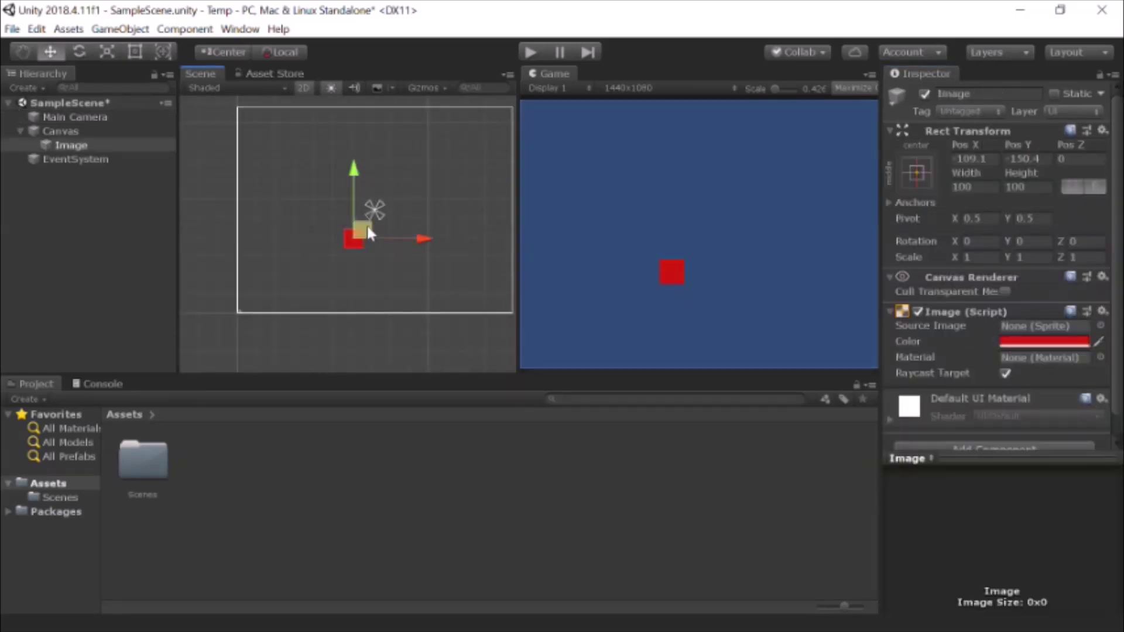
{"action": "left_click_drag", "start_coordinate": [369, 232], "coordinate": [289, 155]}
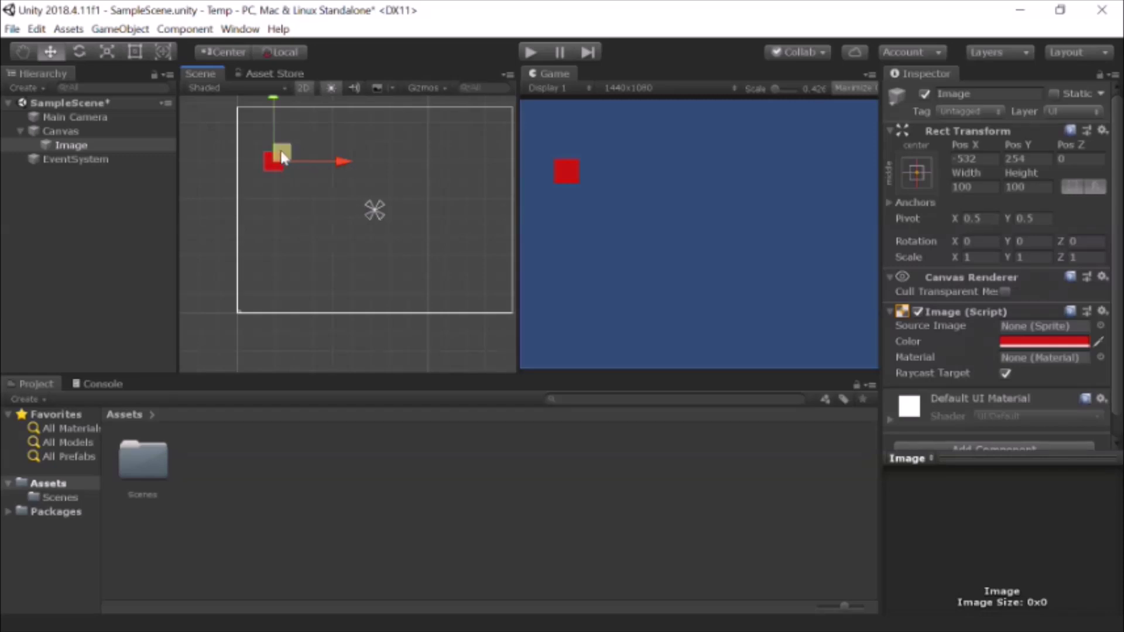
{"action": "mouse_move", "coordinate": [281, 155]}
{"action": "left_mouse_down"}
{"action": "mouse_move", "coordinate": [297, 187]}
{"action": "mouse_move", "coordinate": [283, 158]}
{"action": "left_mouse_up"}
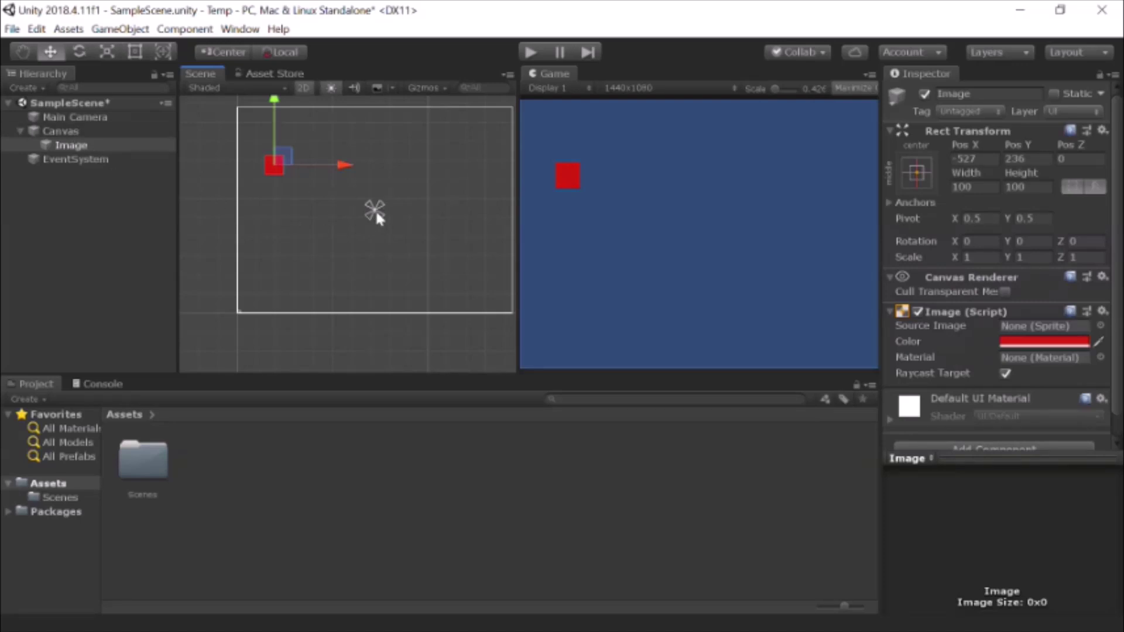
{"action": "left_click_drag", "start_coordinate": [283, 156], "coordinate": [294, 180]}
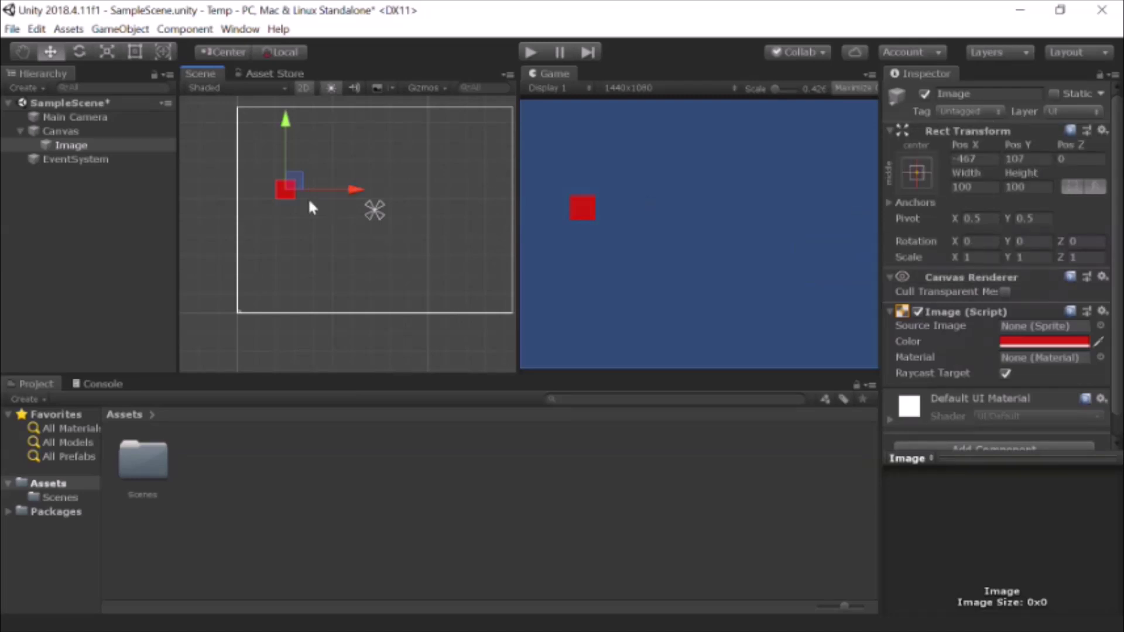
- Nudge the red Image to about Pos X -472, Pos Y 148 and compare the Game view in Free Aspect and 1440x1080
{"action": "left_click_drag", "start_coordinate": [296, 190], "coordinate": [295, 183]}
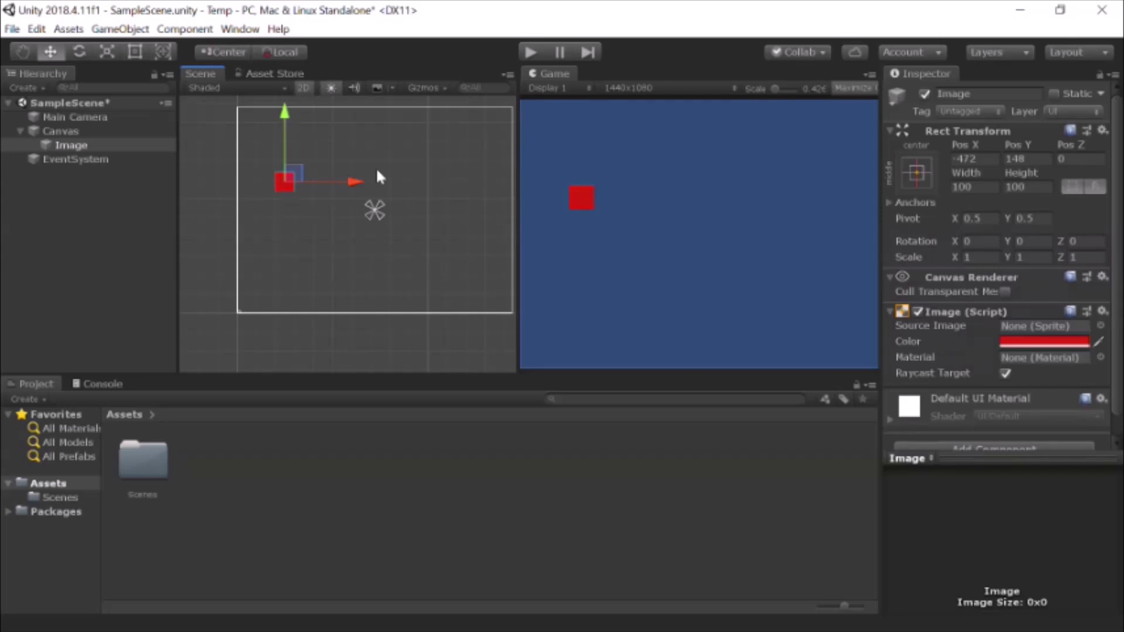
{"action": "left_click", "coordinate": [650, 88]}
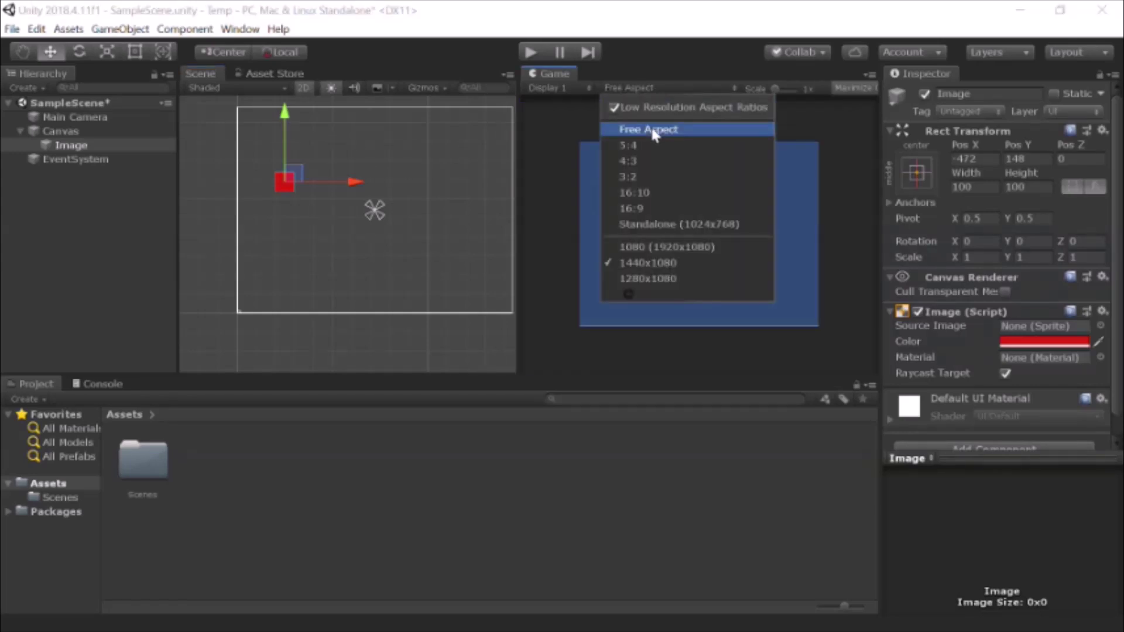
{"action": "left_click", "coordinate": [654, 130]}
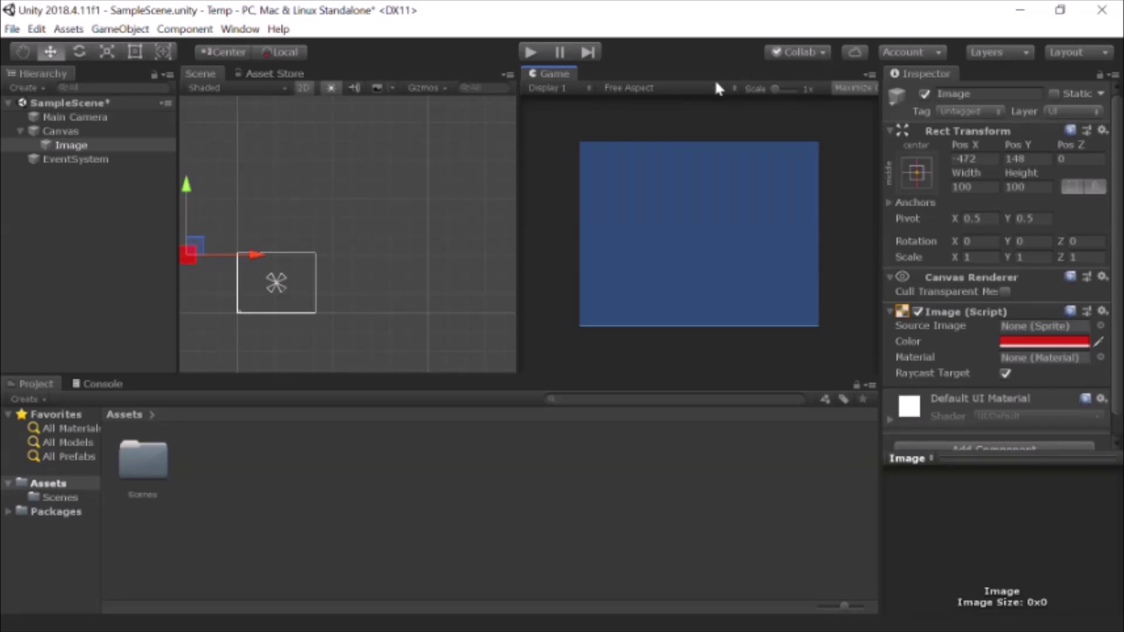
{"action": "left_click", "coordinate": [692, 89]}
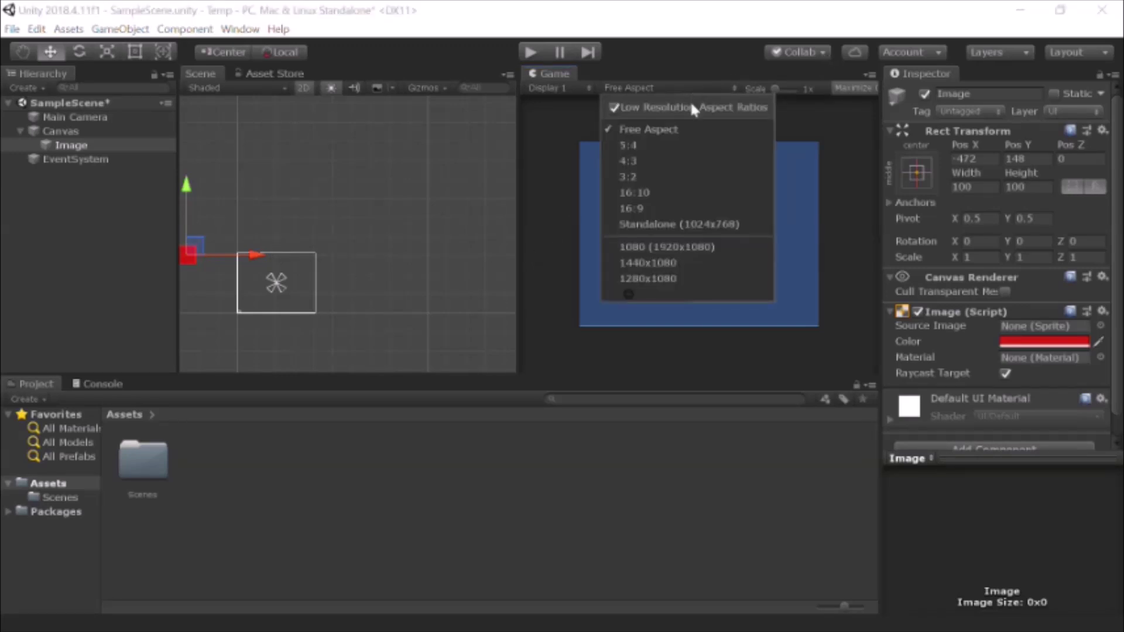
{"action": "left_click", "coordinate": [653, 262]}
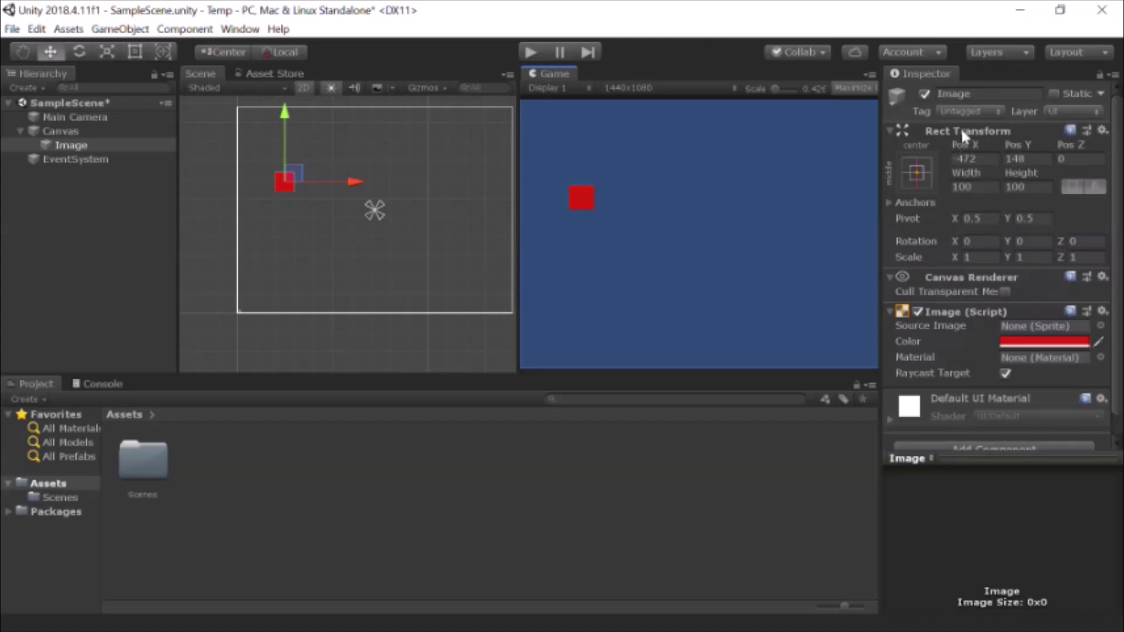
- Set the red Image's anchors to the canvas's upper-left corner and move the Image to about Pos X 239, Pos Y -167
{"action": "left_click_drag", "start_coordinate": [374, 208], "coordinate": [231, 103]}
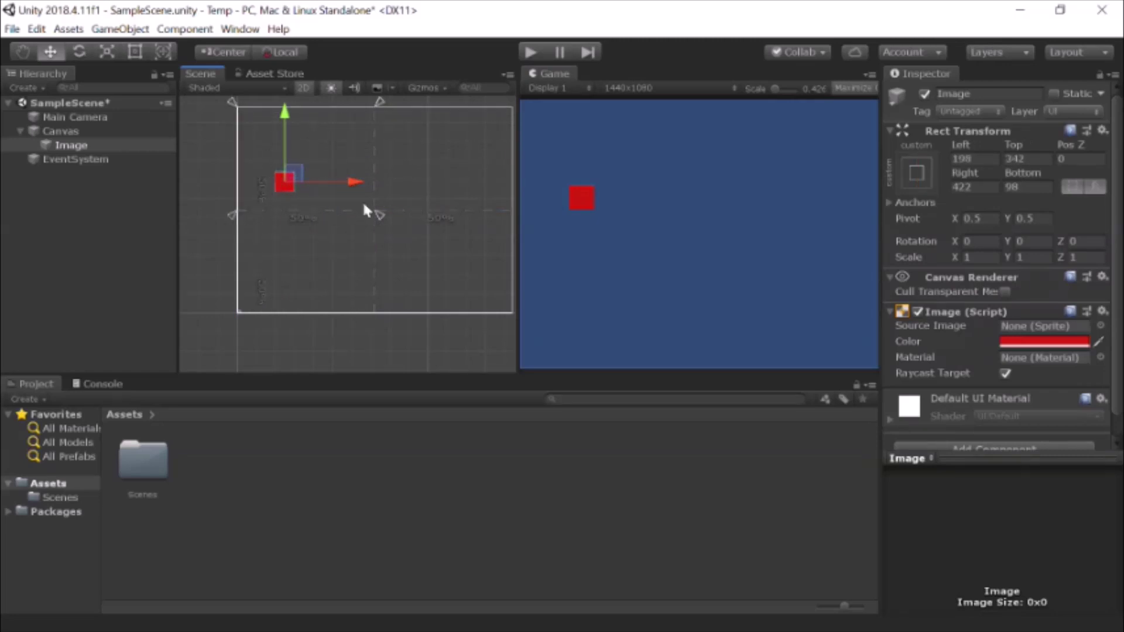
{"action": "left_click_drag", "start_coordinate": [380, 214], "coordinate": [237, 109]}
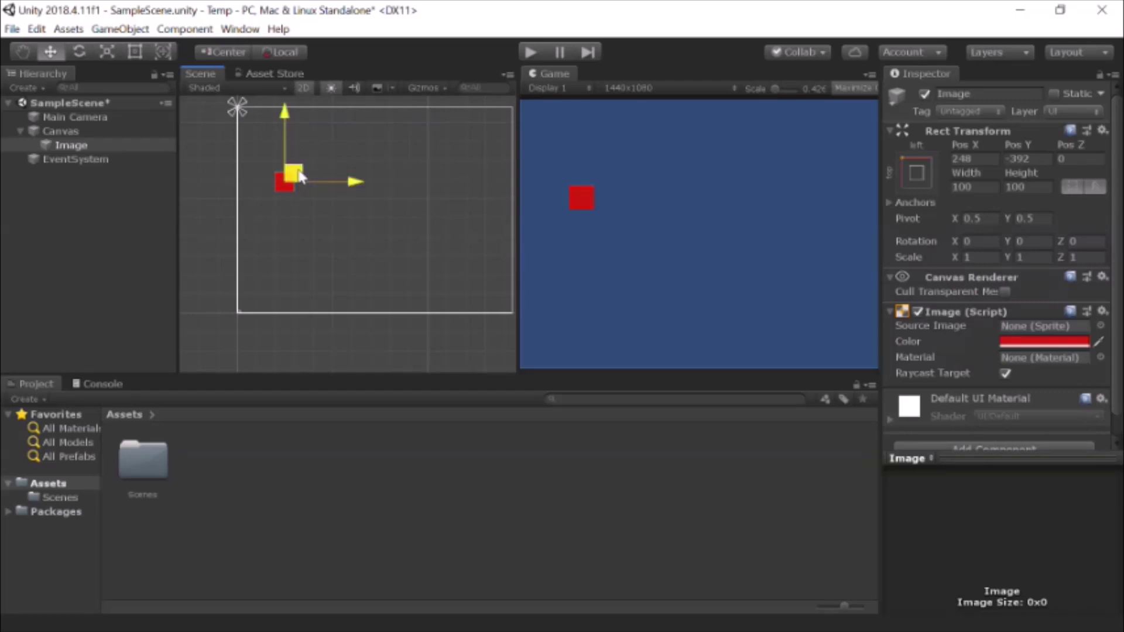
{"action": "left_click_drag", "start_coordinate": [301, 177], "coordinate": [295, 139]}
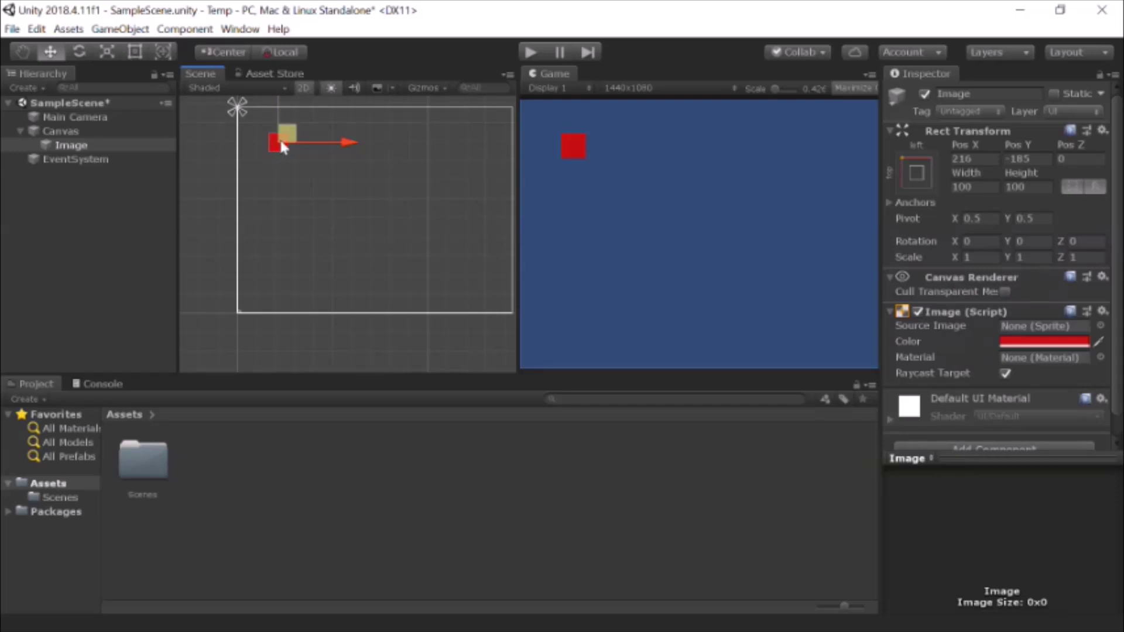
{"action": "left_click_drag", "start_coordinate": [278, 145], "coordinate": [288, 139]}
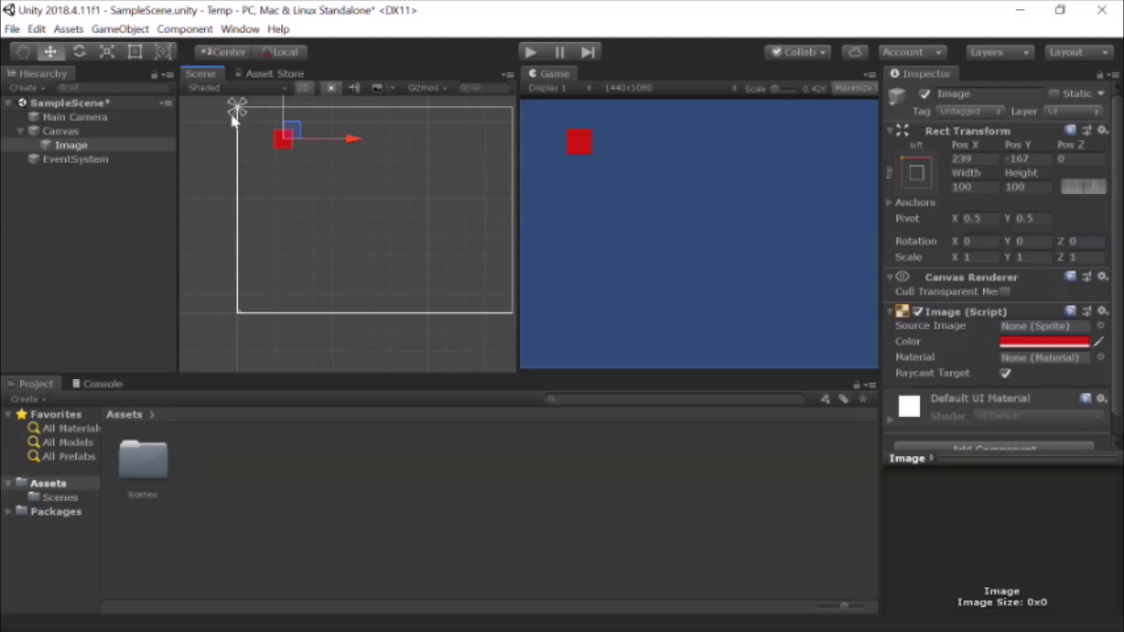
- Compare the anchored Image's placement in the Game view at 1280x1080 and 1440x1080, ending on 1440x1080
{"action": "left_click_drag", "start_coordinate": [234, 121], "coordinate": [244, 315]}
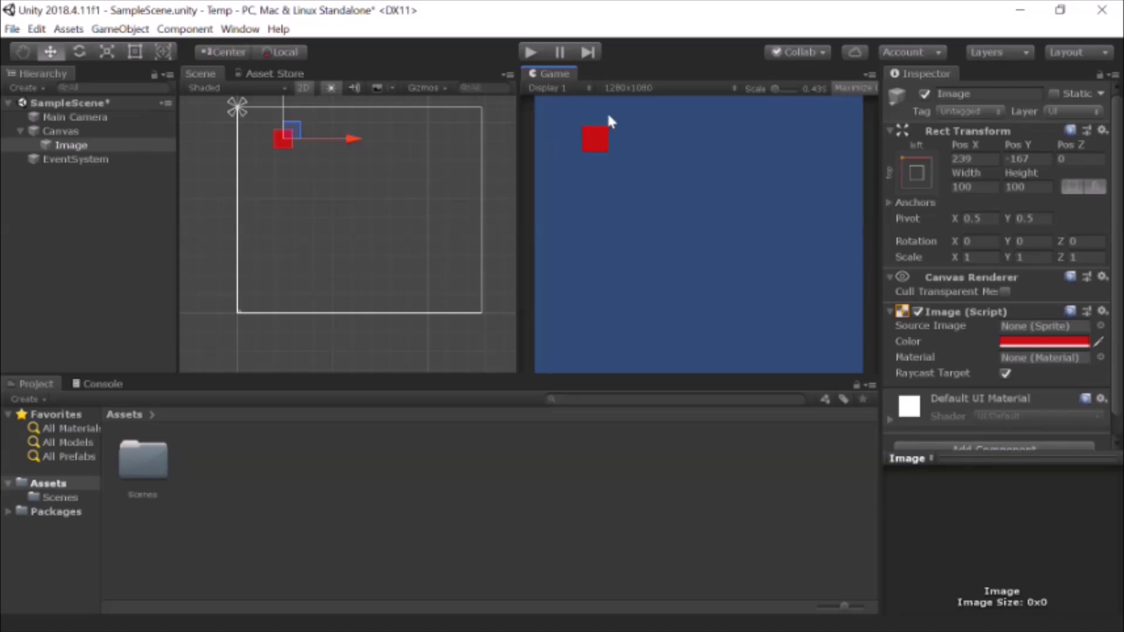
{"action": "left_click", "coordinate": [651, 87]}
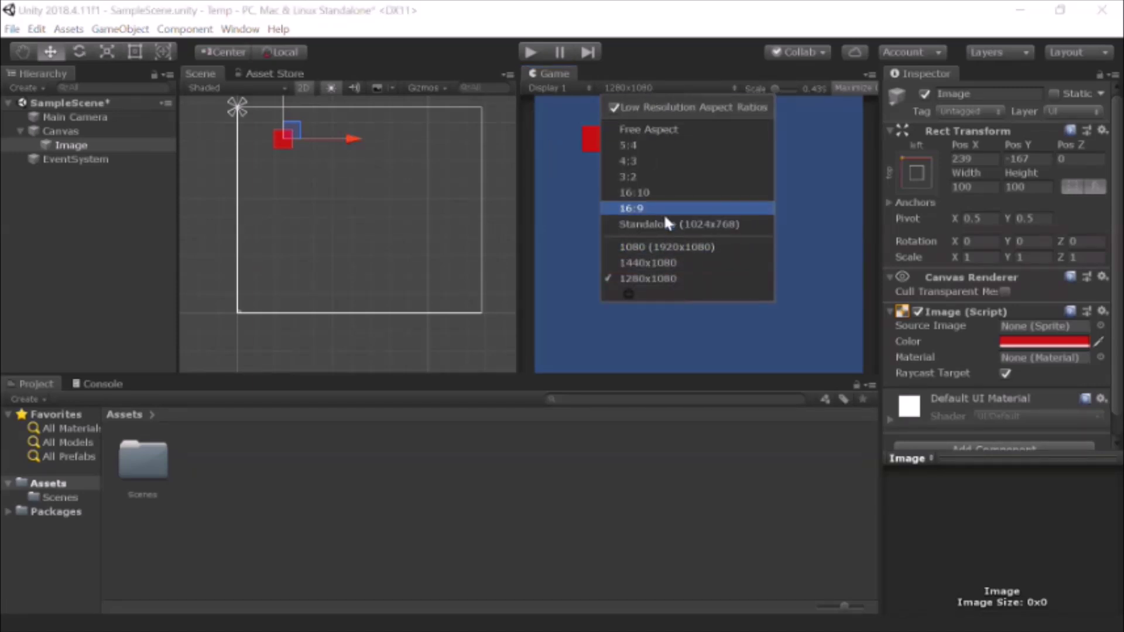
{"action": "left_click", "coordinate": [655, 284]}
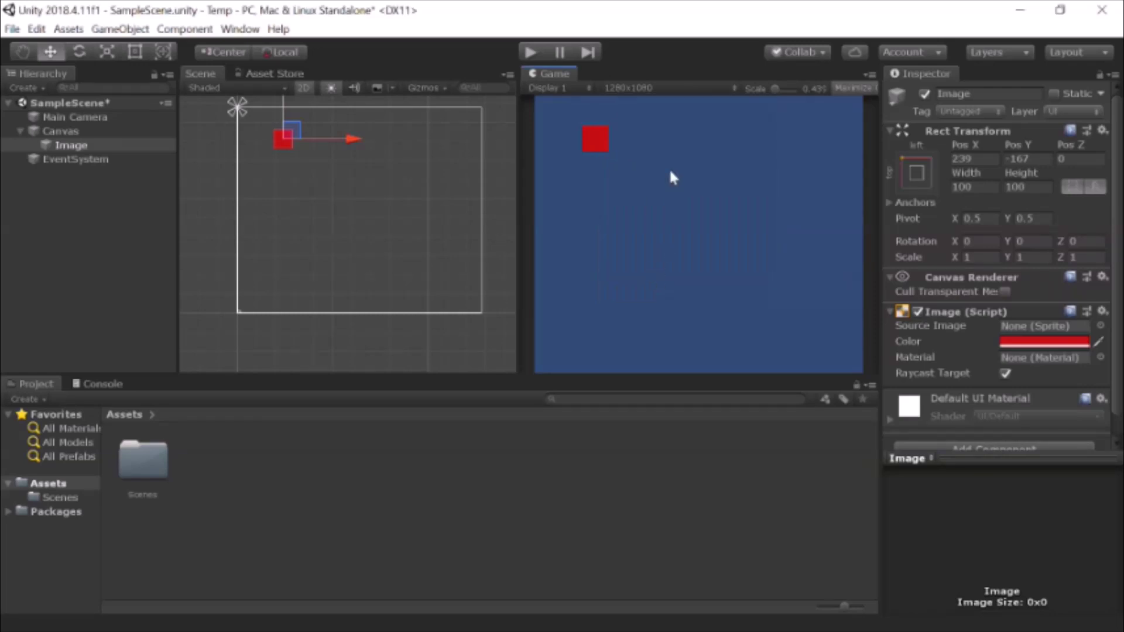
{"action": "left_click", "coordinate": [660, 89]}
{"action": "left_click", "coordinate": [656, 264]}
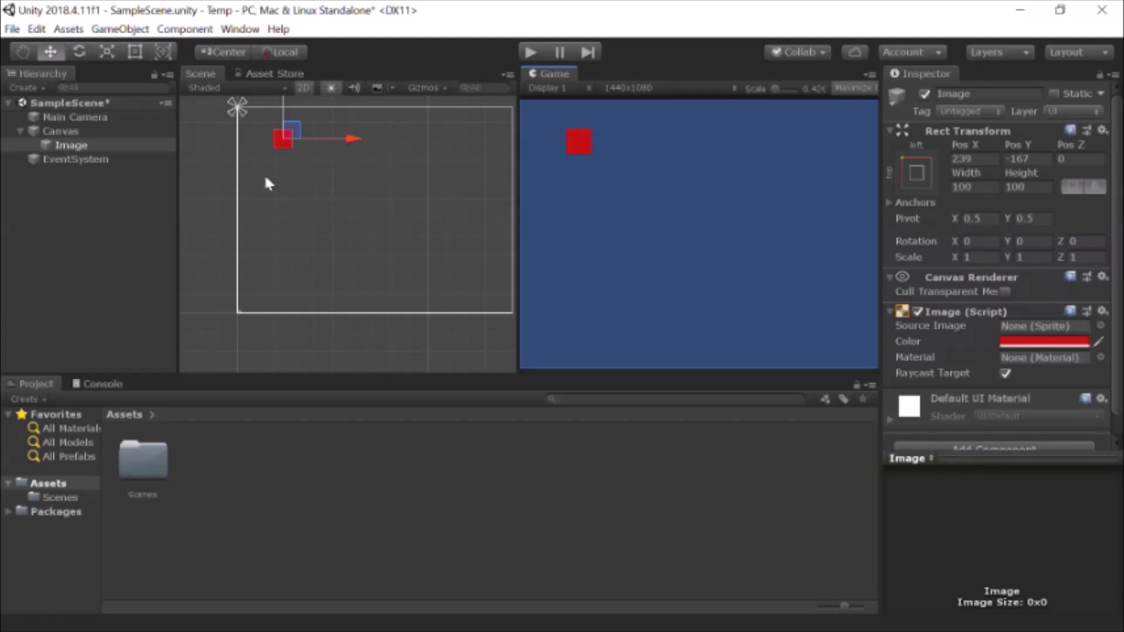
- Examine the Canvas and its child Image in turn, including the Image's Rect Transform and component settings
{"action": "left_click_drag", "start_coordinate": [55, 133], "coordinate": [418, 222]}
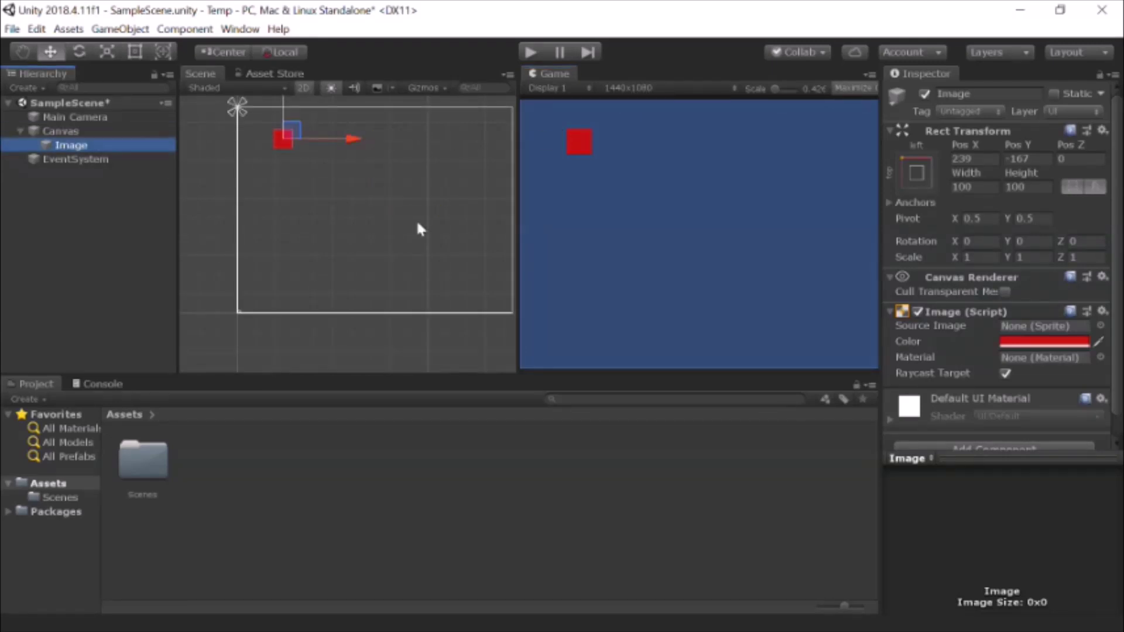
{"action": "right_click", "coordinate": [71, 131]}
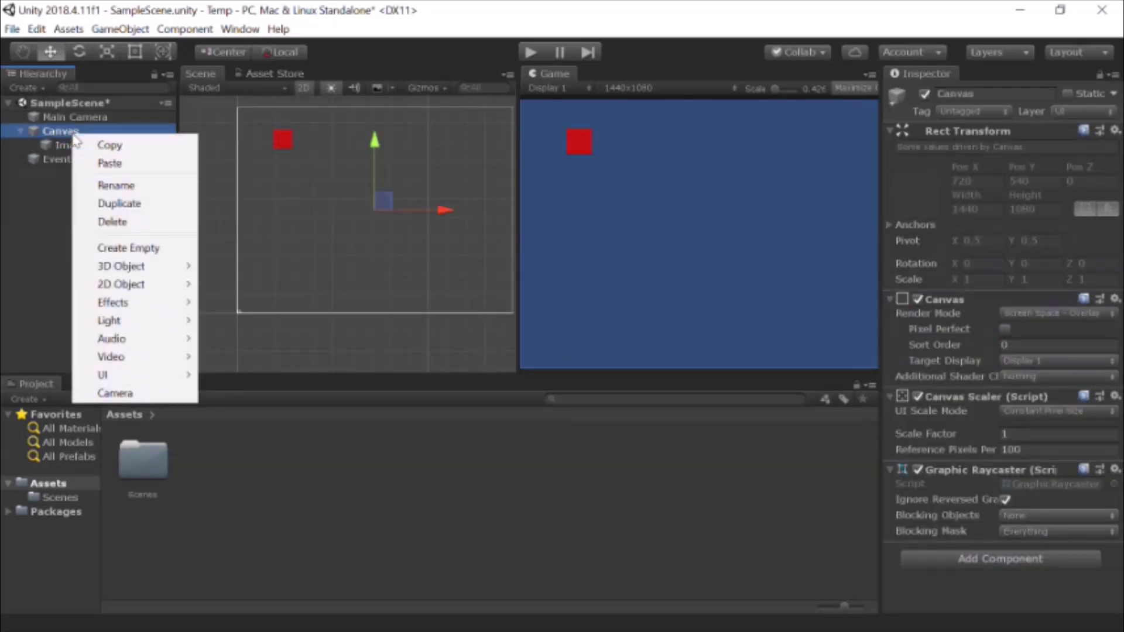
{"action": "left_click", "coordinate": [44, 262]}
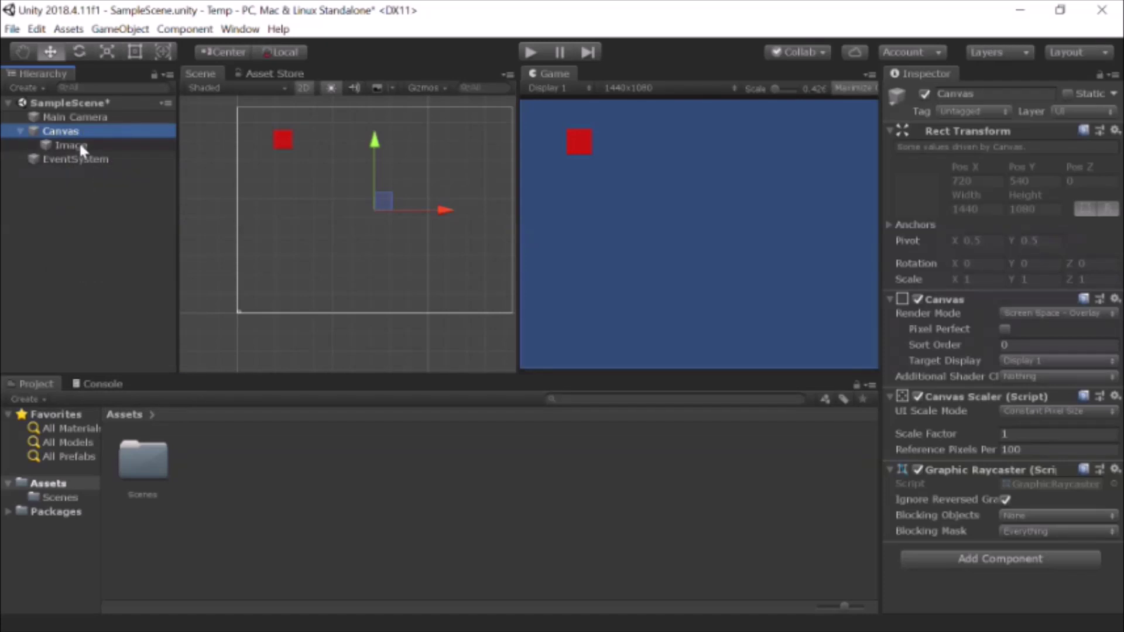
{"action": "left_click", "coordinate": [79, 141]}
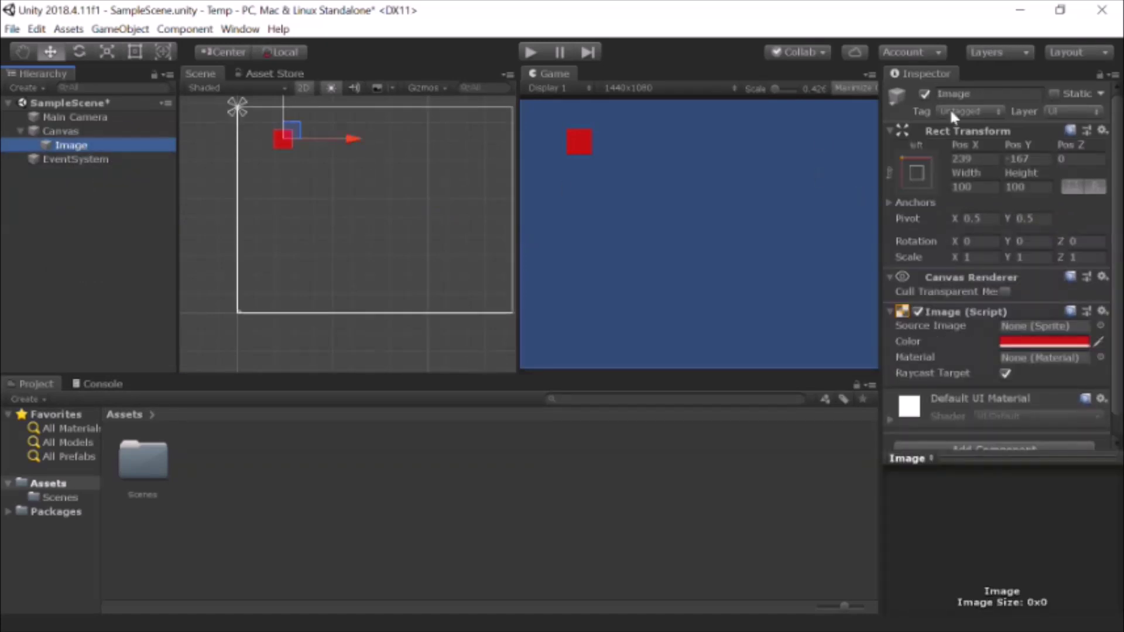
{"action": "left_click", "coordinate": [68, 129]}
{"action": "left_click", "coordinate": [69, 145]}
{"action": "left_click", "coordinate": [67, 134]}
{"action": "left_click", "coordinate": [69, 147]}
{"action": "left_click", "coordinate": [984, 92]}
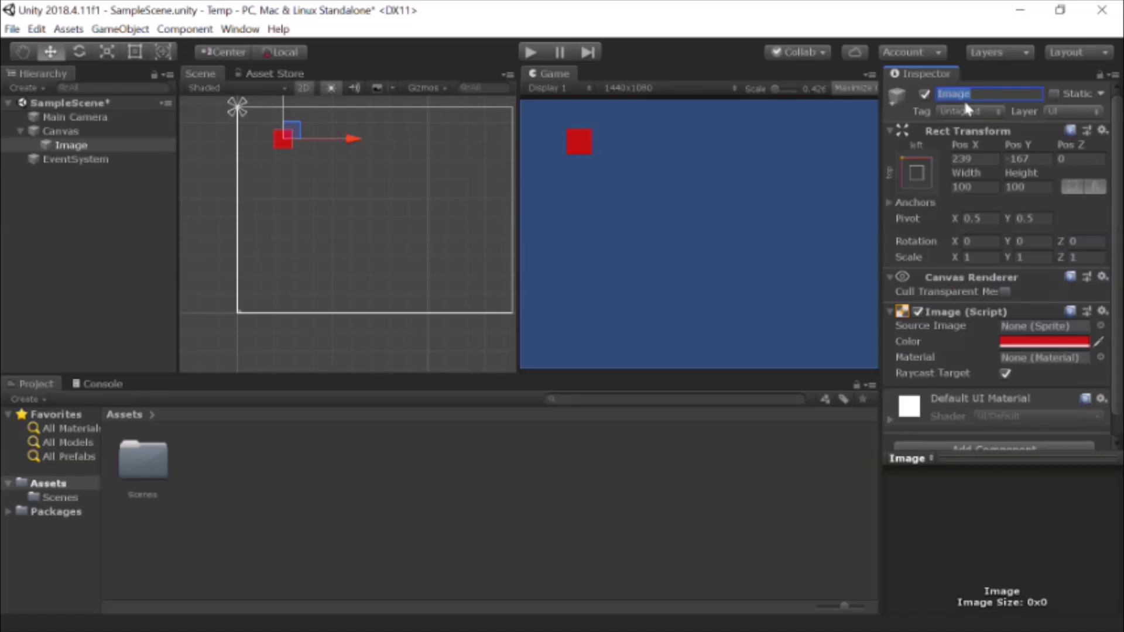
{"action": "scroll", "coordinate": [926, 261], "scroll_direction": "down", "scroll_amount": 1}
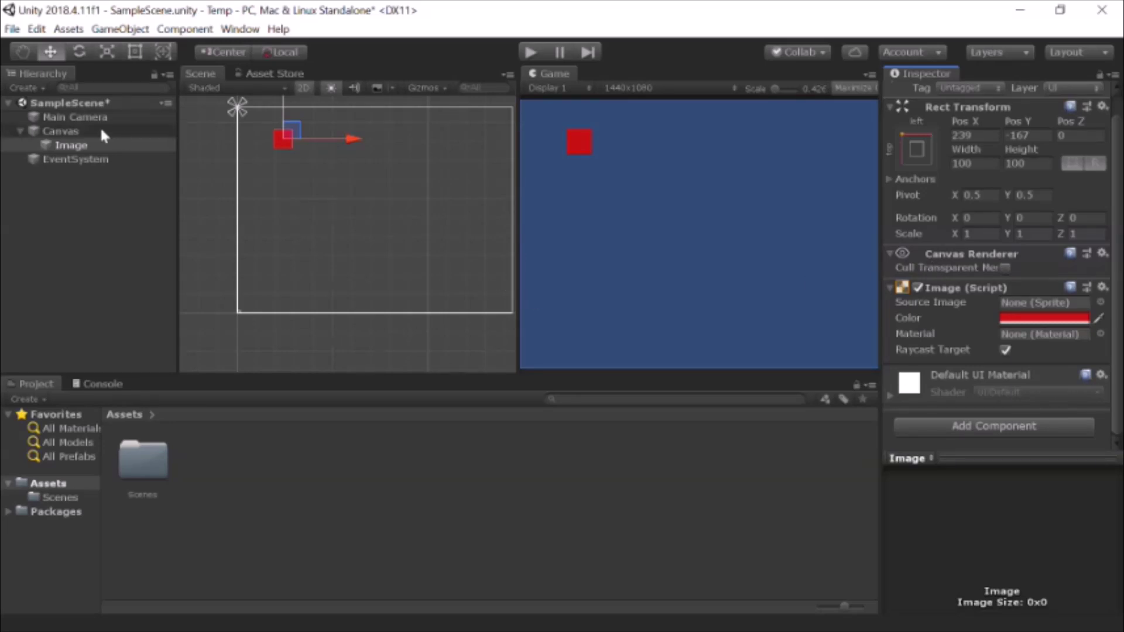
{"action": "left_click", "coordinate": [85, 142]}
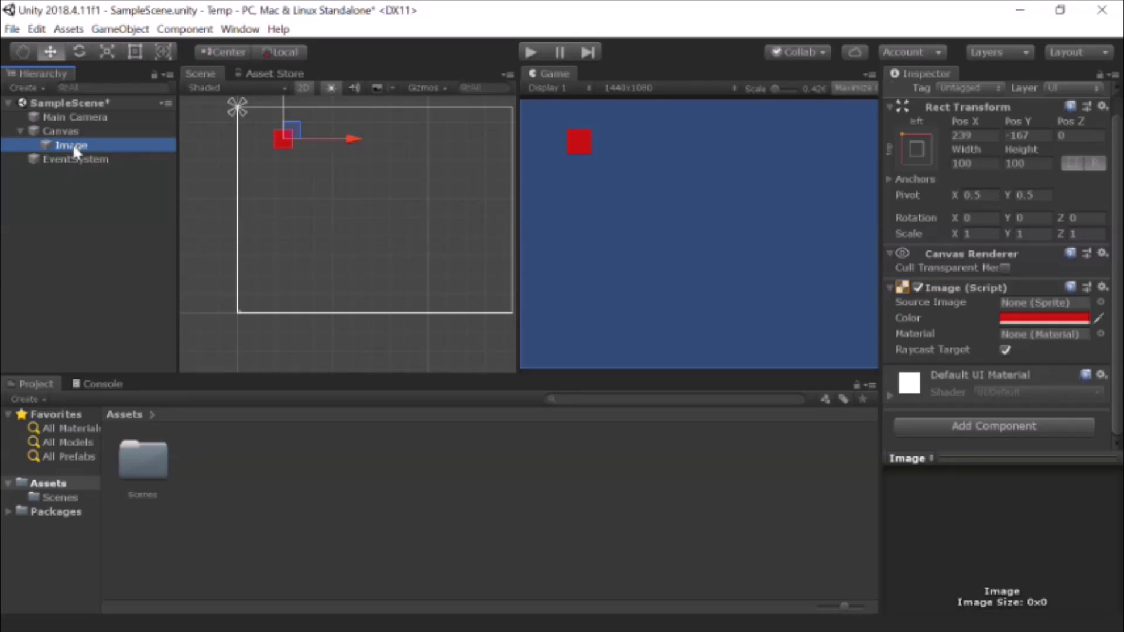
{"action": "left_click", "coordinate": [65, 190]}
{"action": "left_click", "coordinate": [75, 143]}
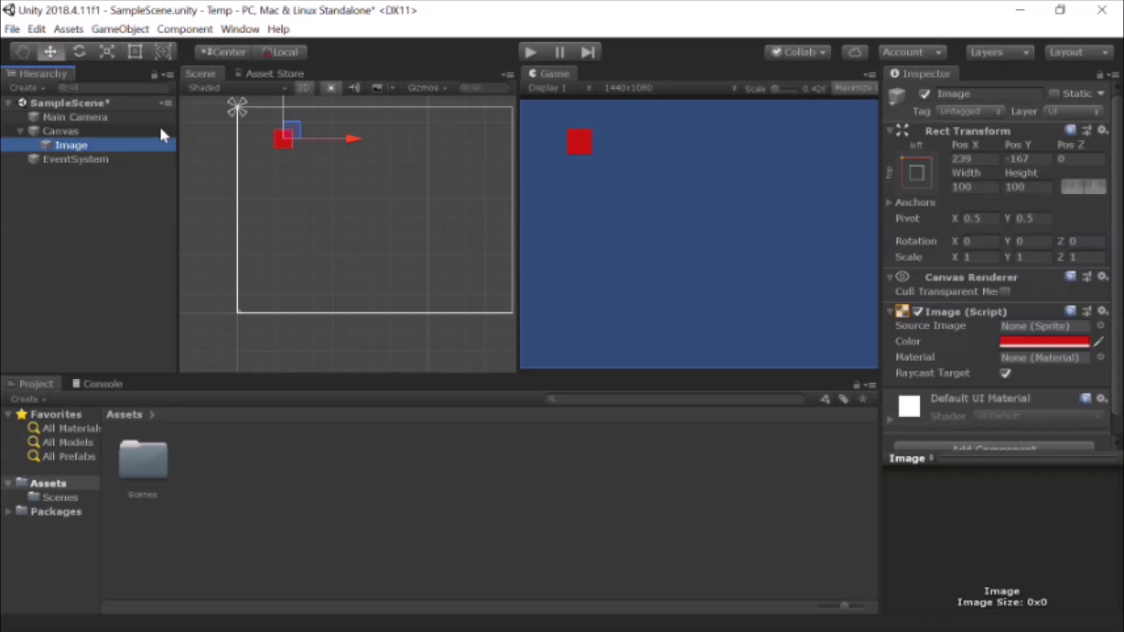
- Duplicate the red Image and move the copy horizontally to about Pos X 791
{"action": "left_click", "coordinate": [111, 150]}
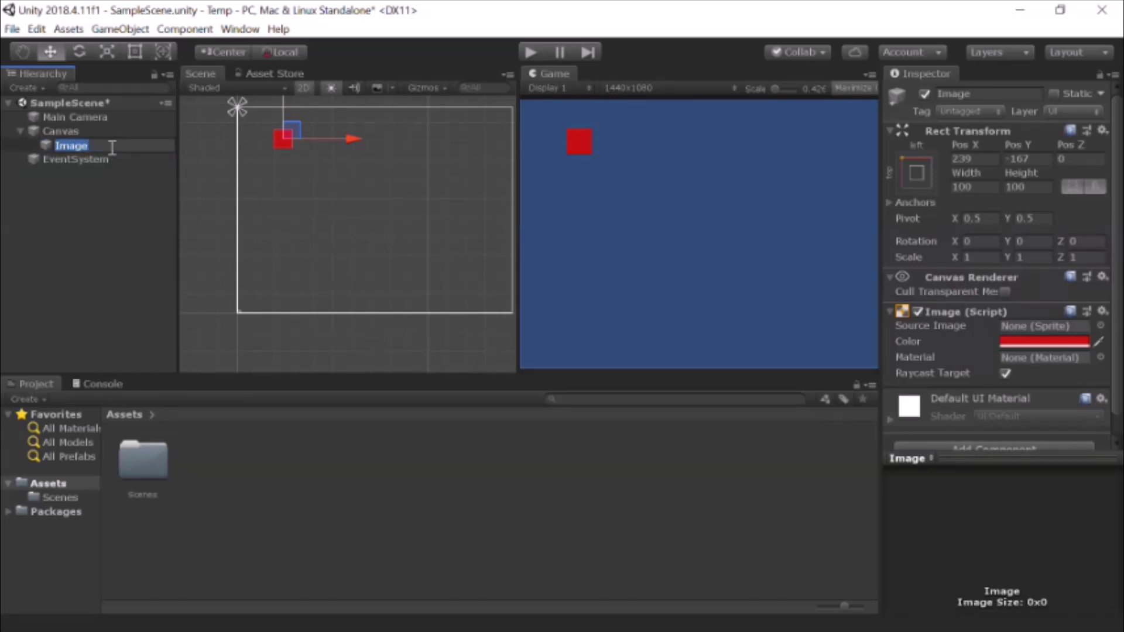
{"action": "key", "text": "ctrl+d"}
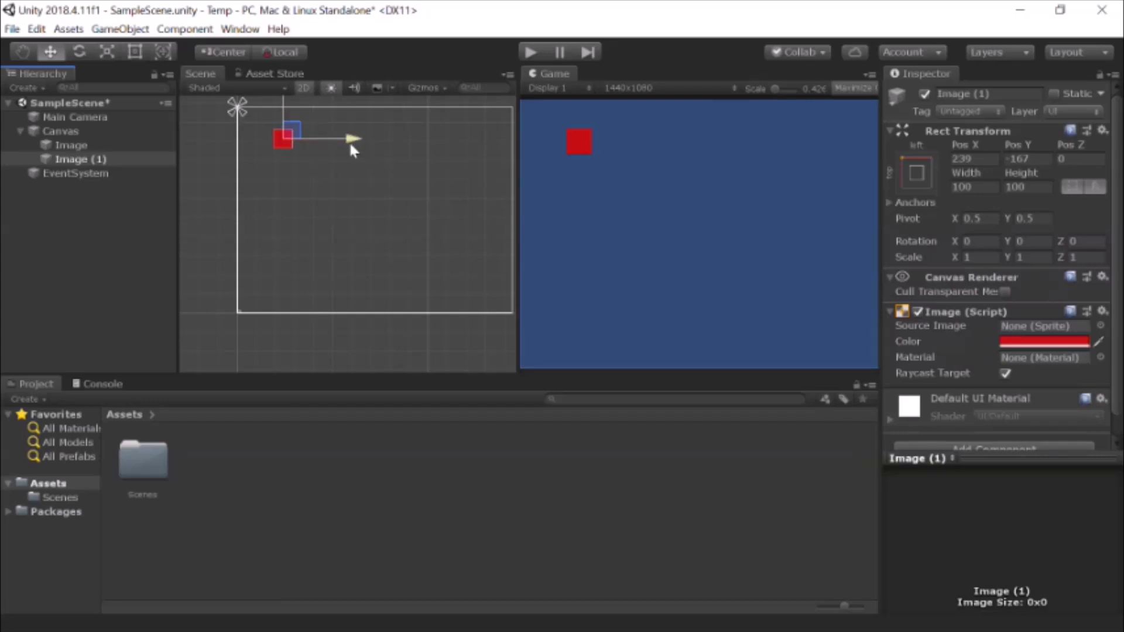
{"action": "left_click_drag", "start_coordinate": [350, 145], "coordinate": [454, 141]}
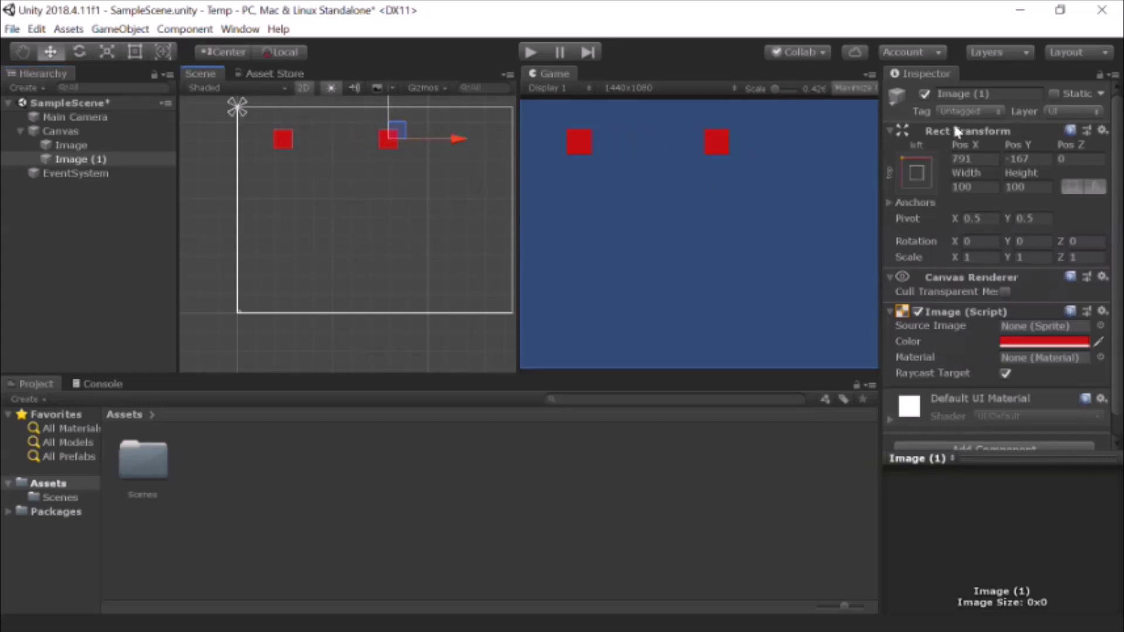
- Rename the duplicated Image as Image 1
{"action": "left_click", "coordinate": [997, 93]}
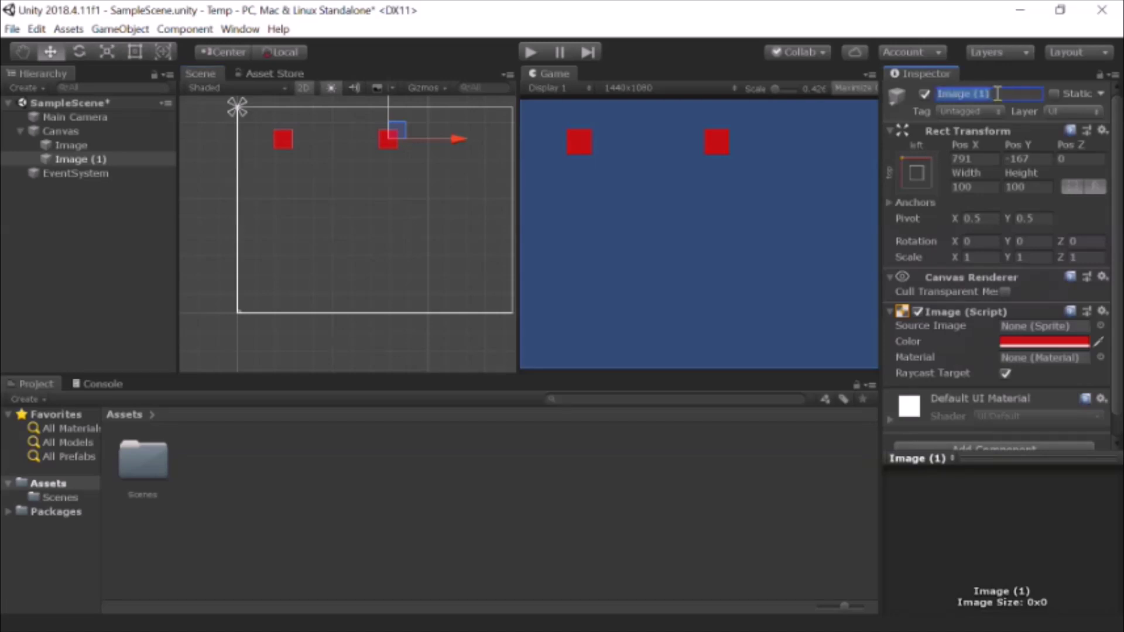
{"action": "left_click", "coordinate": [997, 94]}
{"action": "key", "text": "BackSpace"}
{"action": "key", "text": "BackSpace"}
{"action": "key", "text": "BackSpace"}
{"action": "key", "text": "BackSpace"}
{"action": "type", "text": "1"}
{"action": "key", "text": "Return"}
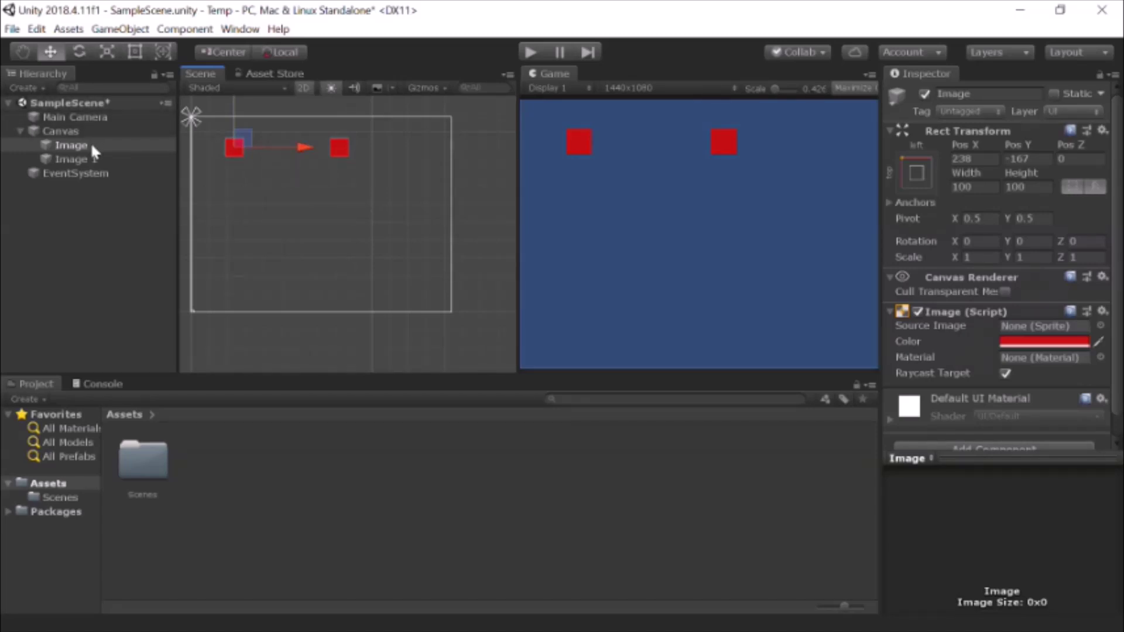
- Make two more copies of the original Image under the Canvas
{"action": "key", "text": "ctrl+d"}
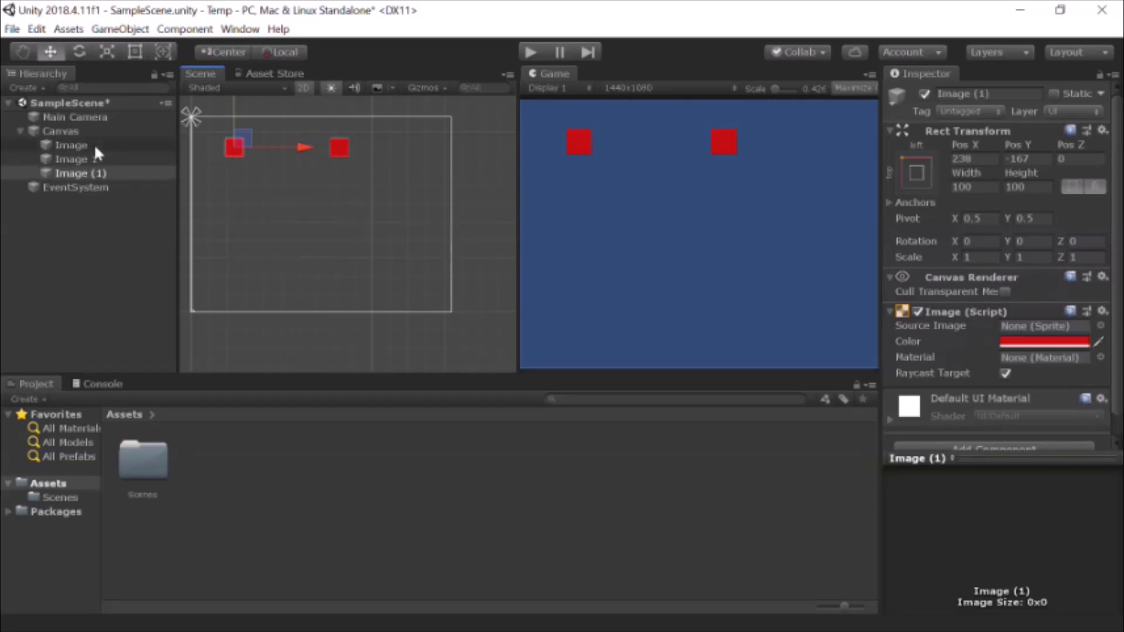
{"action": "key", "text": "ctrl+d"}
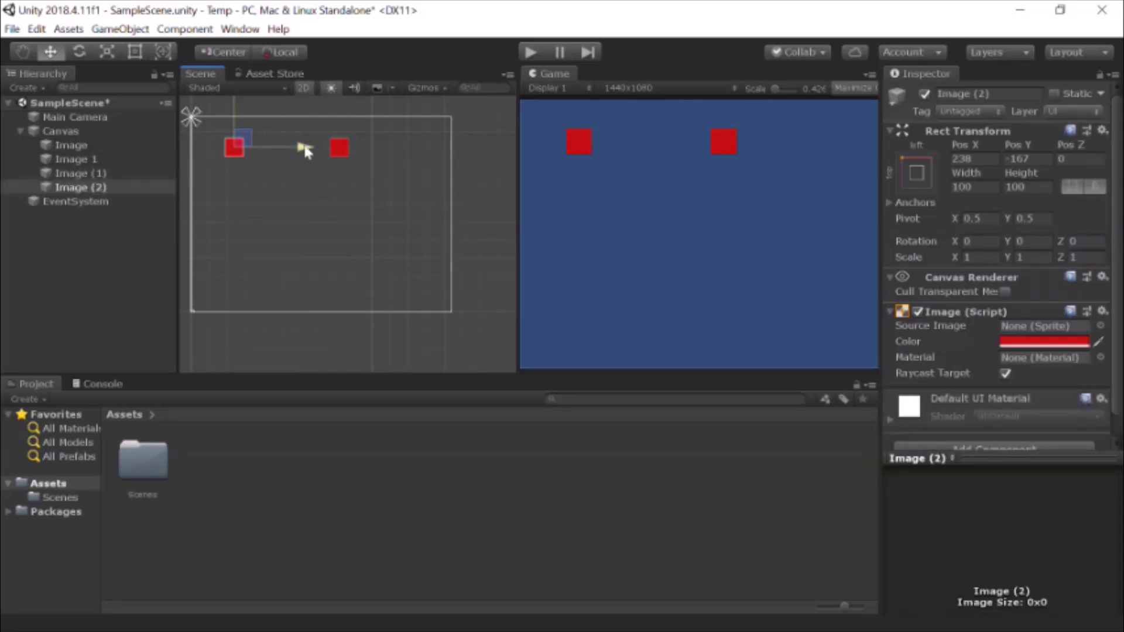
- Try spreading the two new copies in a row beside the original Image, with Image (1) at about Pos X 343
{"action": "left_click_drag", "start_coordinate": [305, 151], "coordinate": [335, 151]}
{"action": "left_click", "coordinate": [129, 174]}
{"action": "scroll", "coordinate": [258, 131], "scroll_direction": "up", "scroll_amount": 3}
{"action": "middle_click_drag", "start_coordinate": [253, 123], "coordinate": [381, 296]}
{"action": "left_click_drag", "start_coordinate": [372, 225], "coordinate": [337, 221]}
{"action": "scroll", "coordinate": [348, 231], "scroll_direction": "up", "scroll_amount": 2}
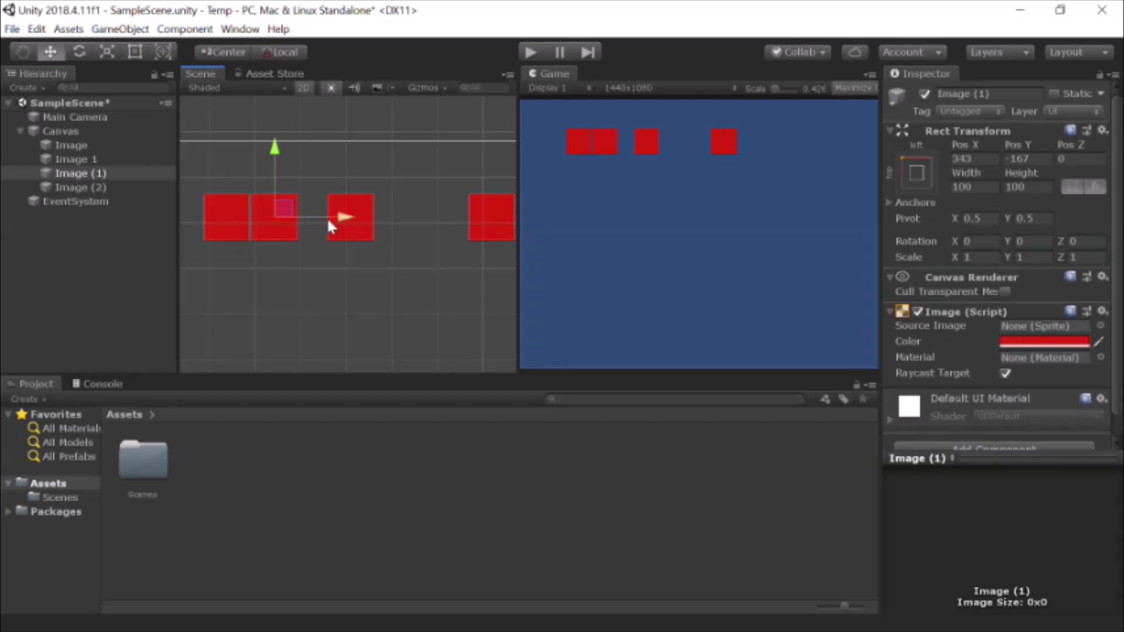
- Undo the horizontal moves of the two new Image copies
{"action": "key", "text": "ctrl+z"}
{"action": "key", "text": "ctrl+z"}
{"action": "key", "text": "ctrl+z"}
{"action": "key", "text": "ctrl+z"}
{"action": "key", "text": "ctrl+z"}
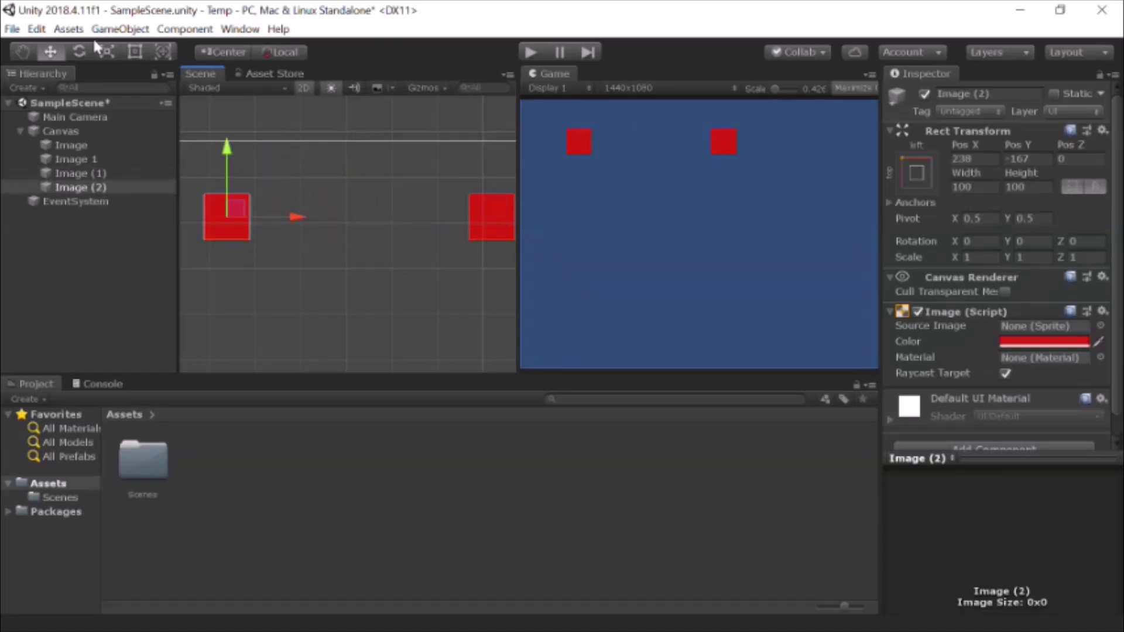
- Open the snap settings and inspect the Move X increment
{"action": "left_click", "coordinate": [36, 29]}
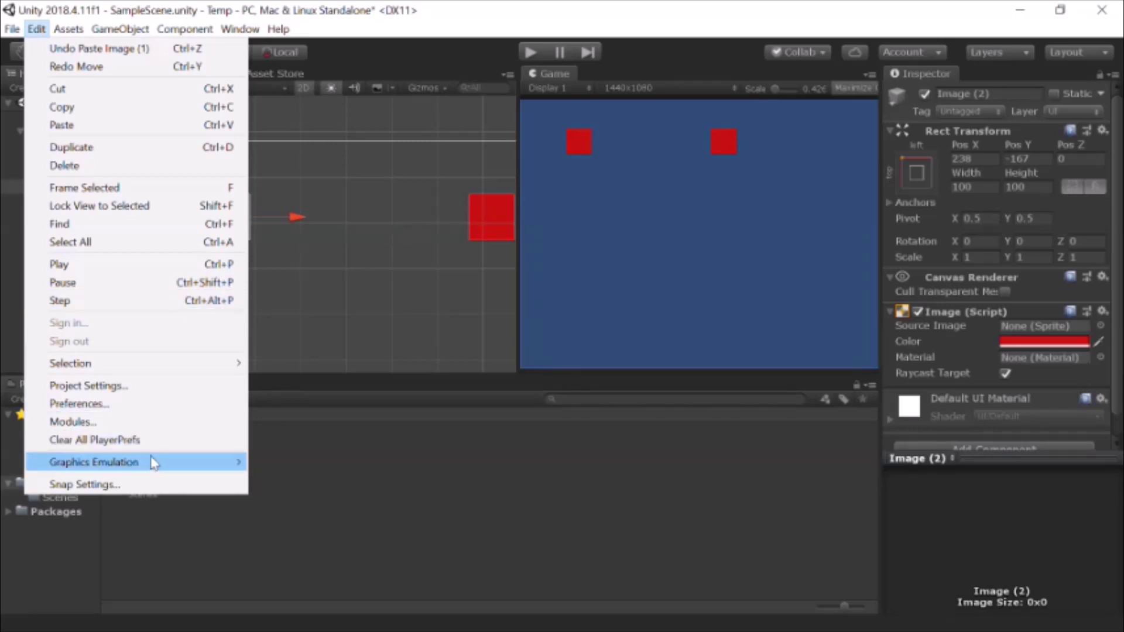
{"action": "left_click", "coordinate": [145, 484]}
{"action": "left_click", "coordinate": [826, 349]}
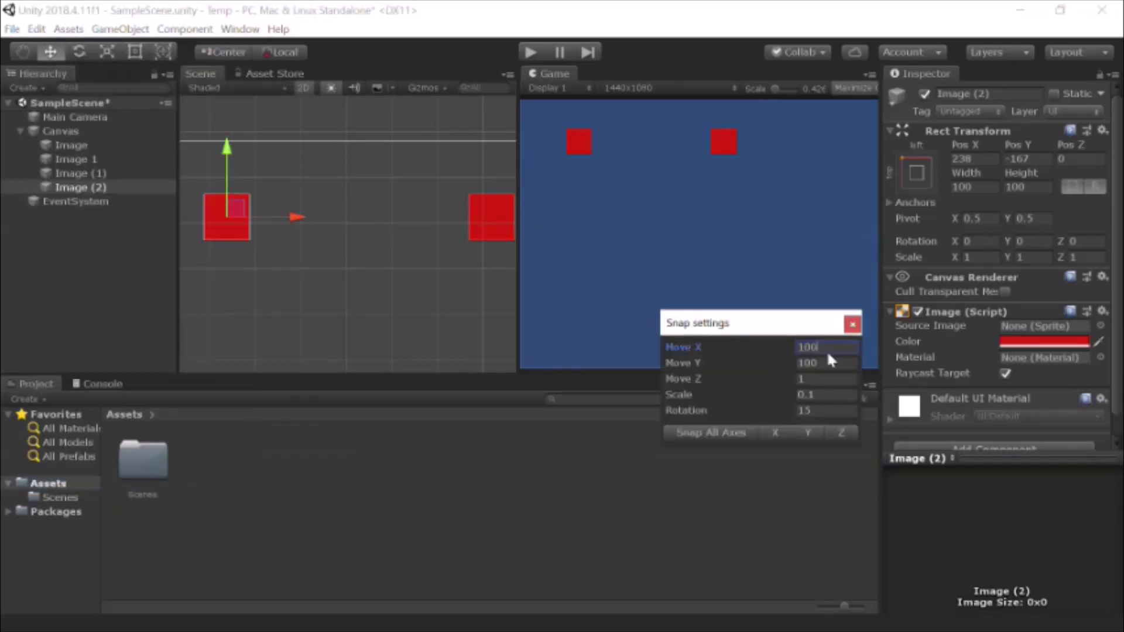
{"action": "double_click", "coordinate": [832, 349]}
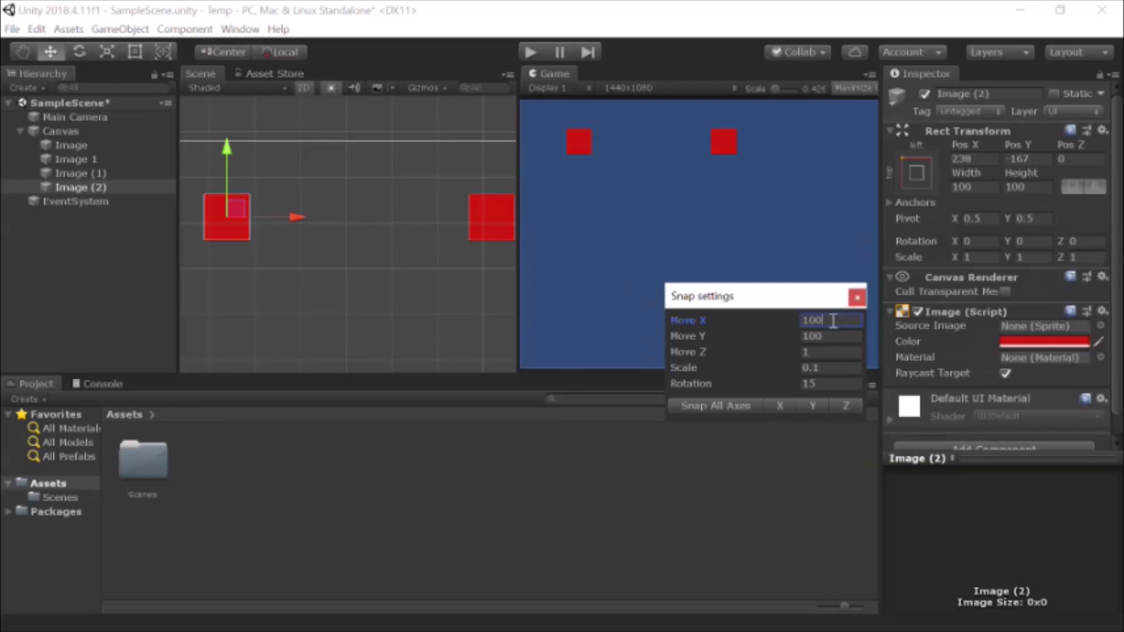
- Select Image (2) under the Canvas and move it one snap increment along X to Pos X 338
{"action": "scroll", "coordinate": [312, 199], "scroll_direction": "down", "scroll_amount": 2}
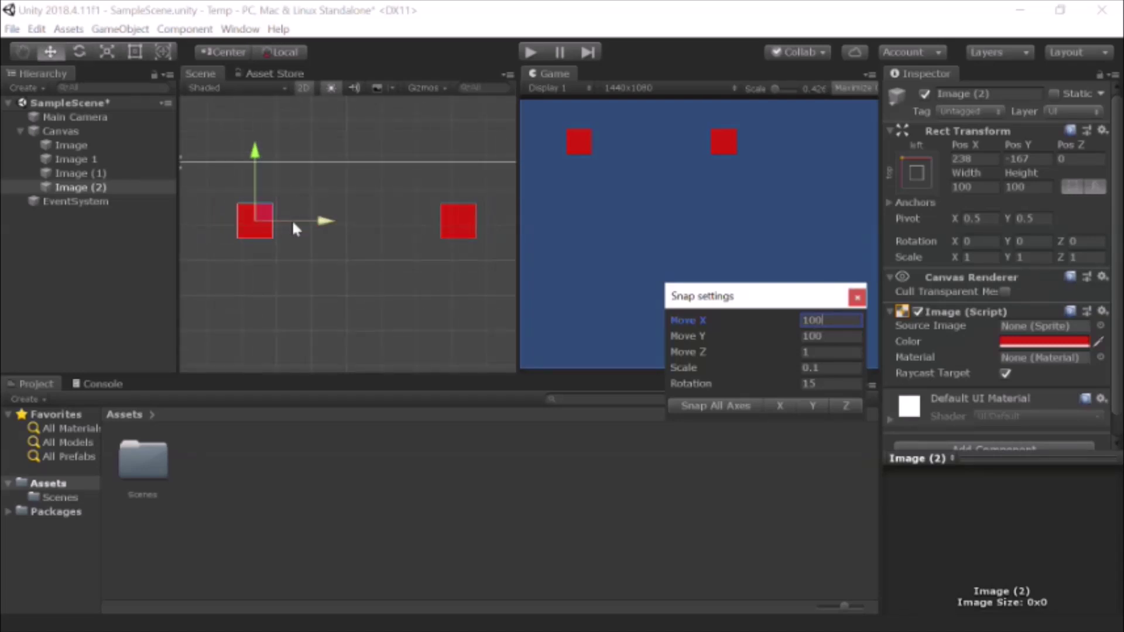
{"action": "left_click", "coordinate": [110, 158]}
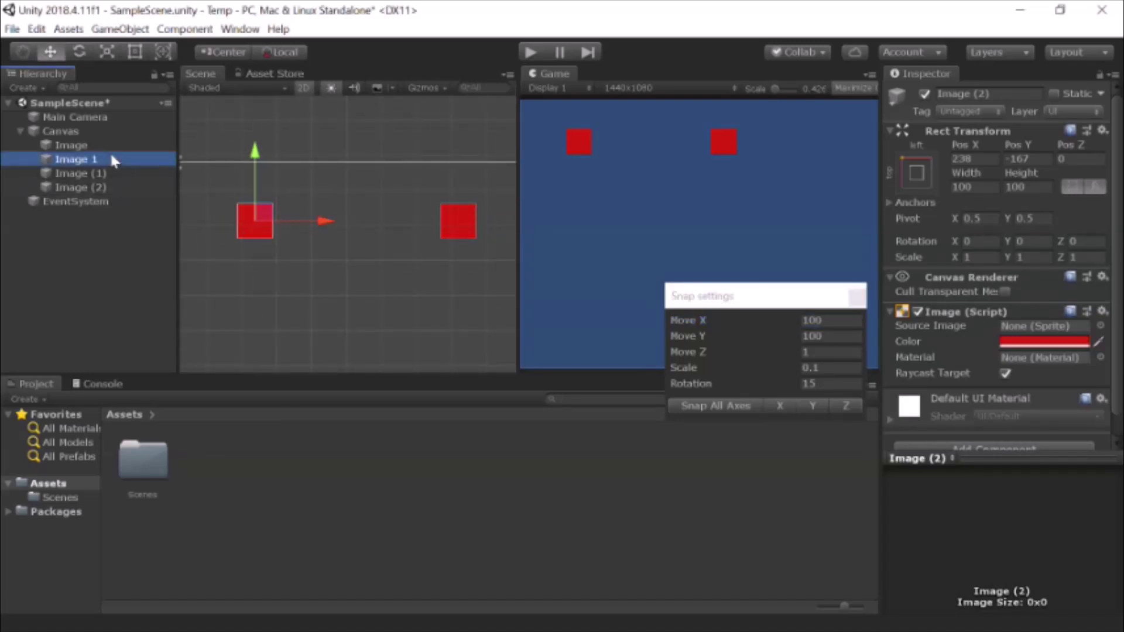
{"action": "left_click", "coordinate": [108, 173]}
{"action": "left_click", "coordinate": [107, 187]}
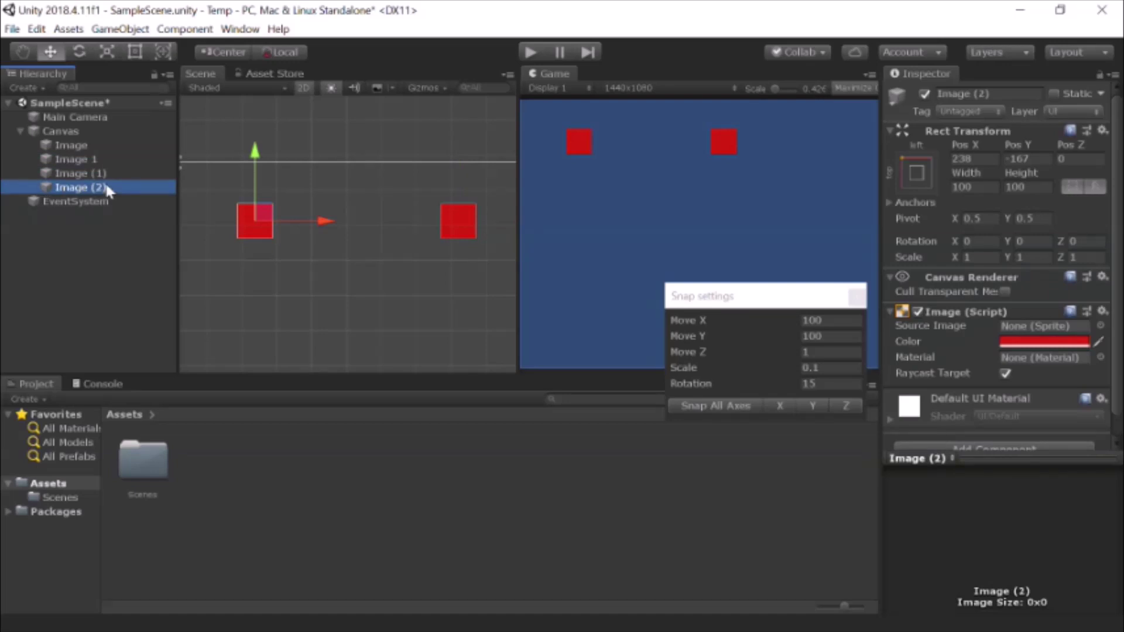
{"action": "left_click", "coordinate": [105, 175]}
{"action": "left_click", "coordinate": [110, 200]}
{"action": "left_click", "coordinate": [114, 188]}
{"action": "left_click_drag", "start_coordinate": [320, 223], "coordinate": [350, 221]}
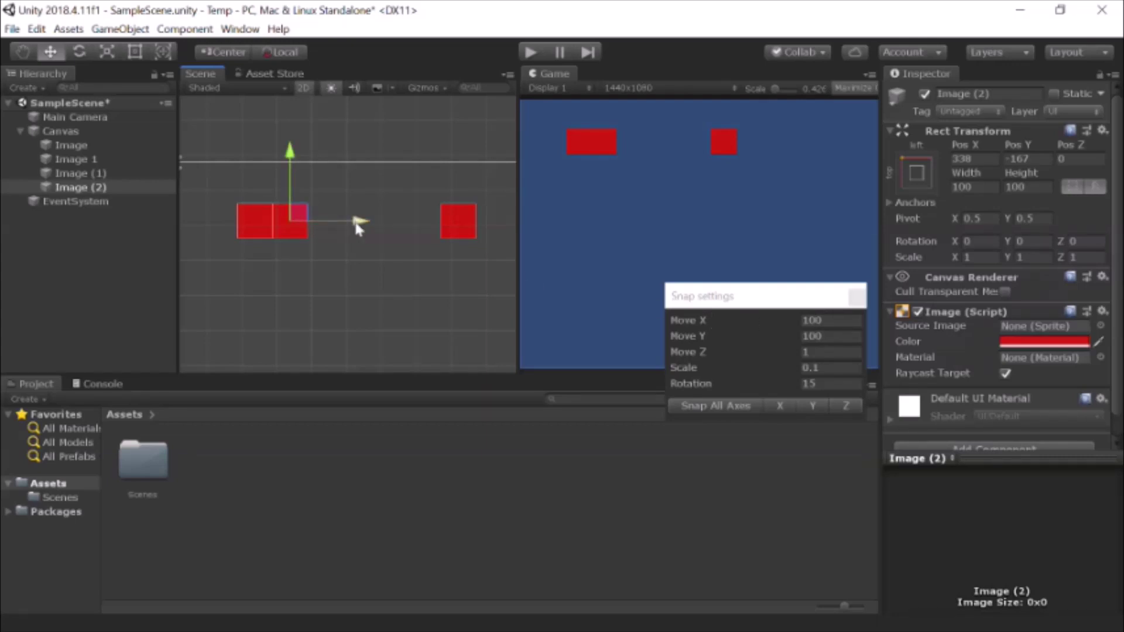
- Try snapped moves of Image (2) to Pos X 538 and Pos Y -67, and return it to Pos X 338, Pos Y -167
{"action": "left_click_drag", "start_coordinate": [359, 227], "coordinate": [428, 221]}
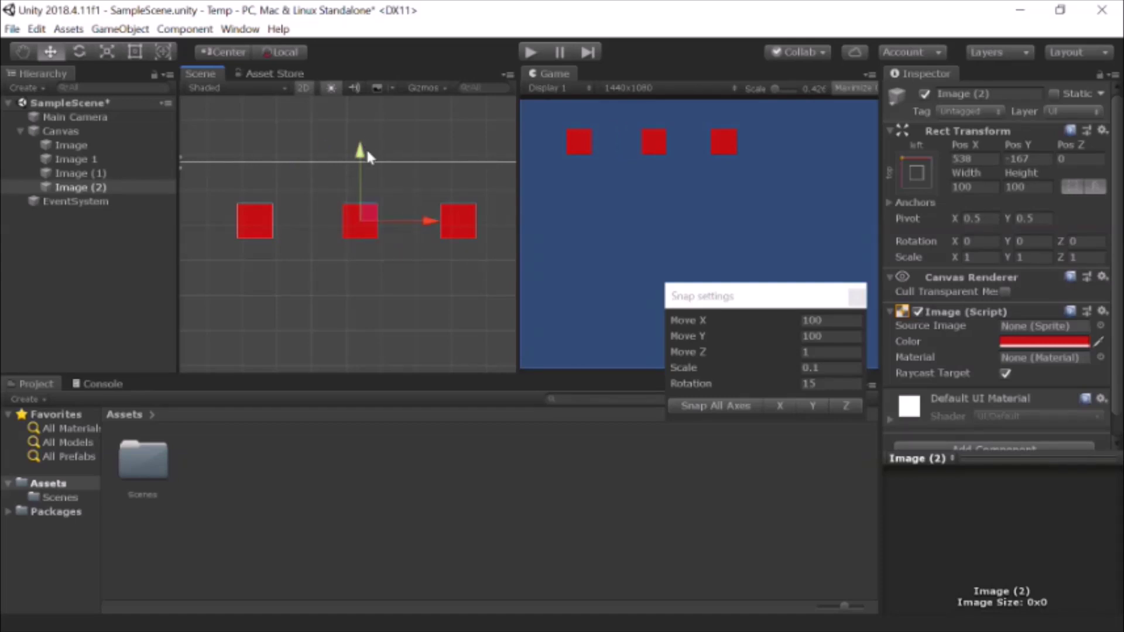
{"action": "left_click_drag", "start_coordinate": [367, 152], "coordinate": [364, 120]}
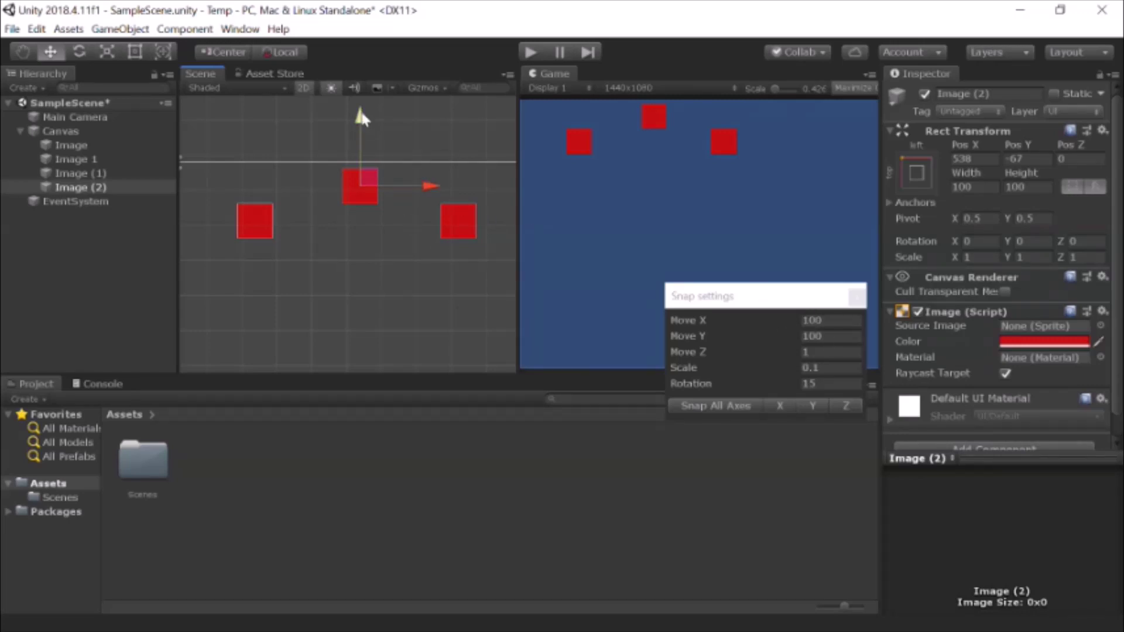
{"action": "left_click_drag", "start_coordinate": [362, 121], "coordinate": [361, 155], "text": "ctrl"}
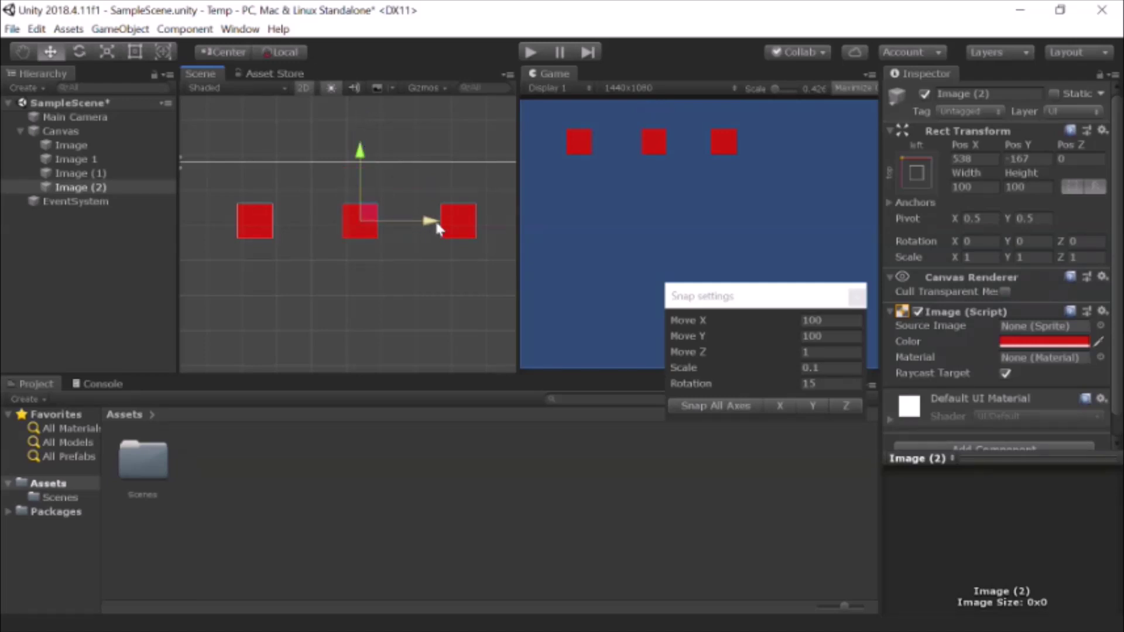
{"action": "left_click_drag", "start_coordinate": [432, 222], "coordinate": [362, 221], "text": "ctrl"}
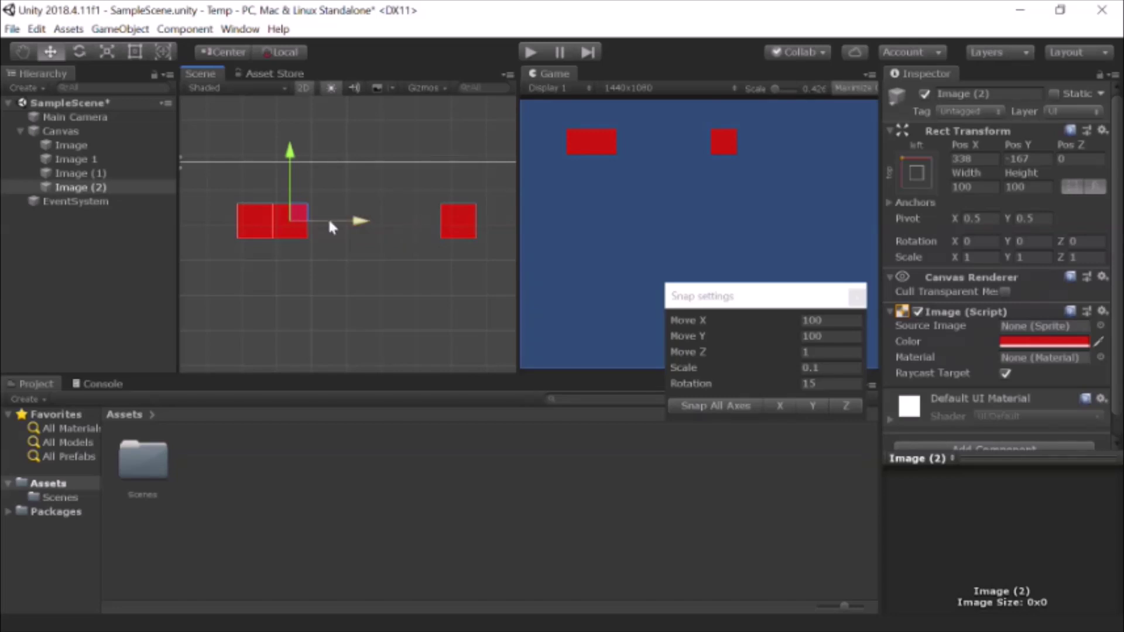
- Duplicate Image (2) four times and snap the copies along X into a touching row, with Image (6) at Pos X 638
{"action": "key", "text": "ctrl+d"}
{"action": "left_click_drag", "start_coordinate": [359, 223], "coordinate": [457, 221], "text": "ctrl"}
{"action": "key", "text": "ctrl+d"}
{"action": "key", "text": "ctrl+d"}
{"action": "key", "text": "ctrl+d"}
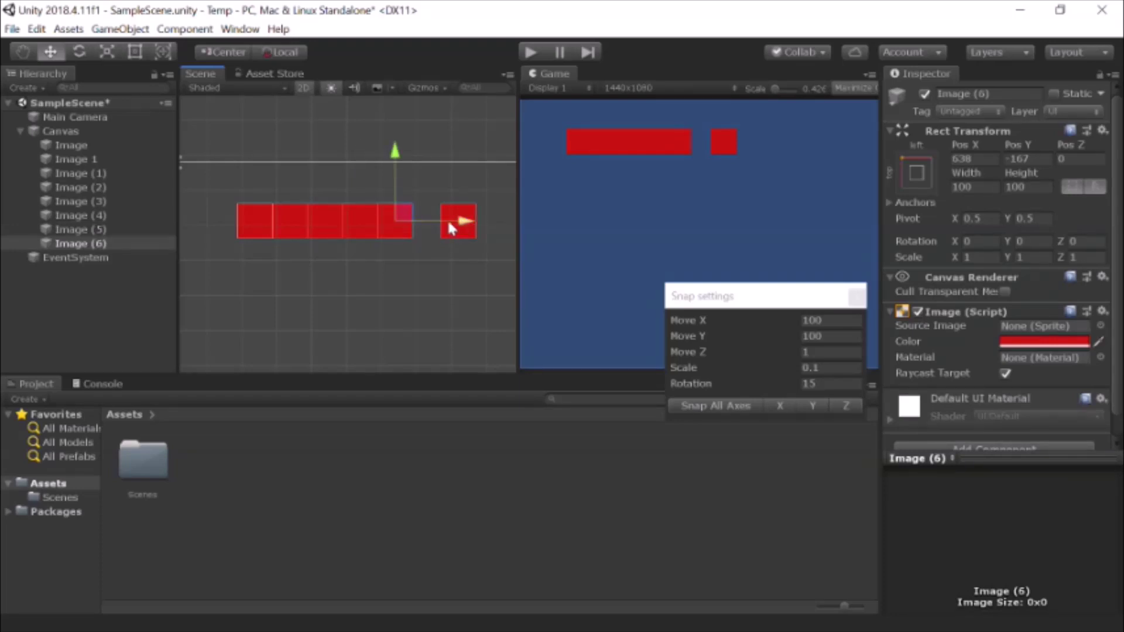
- Snap Image (6) down to Pos Y -267, and place a duplicate of it one snap increment further along X
{"action": "left_click_drag", "start_coordinate": [396, 153], "coordinate": [399, 191], "text": "ctrl"}
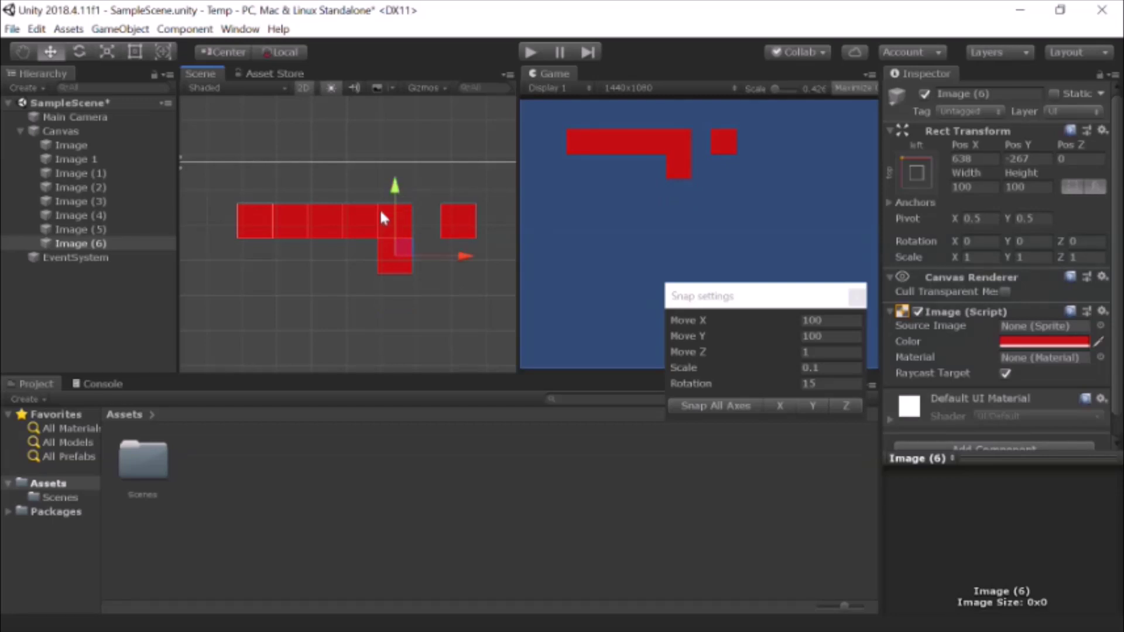
{"action": "key", "text": "ctrl+d"}
{"action": "left_click_drag", "start_coordinate": [469, 256], "coordinate": [496, 255], "text": "ctrl"}
- Examine the arranged images against the full canvas outline and clear the selection
{"action": "left_click", "coordinate": [454, 215]}
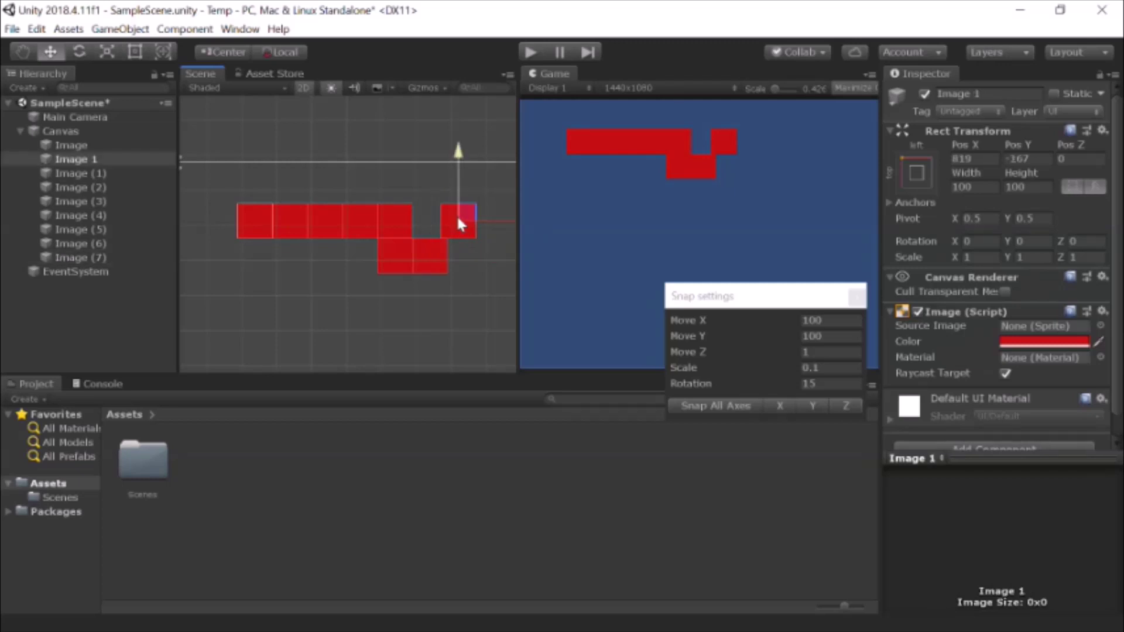
{"action": "scroll", "coordinate": [437, 233], "scroll_direction": "down", "scroll_amount": 5}
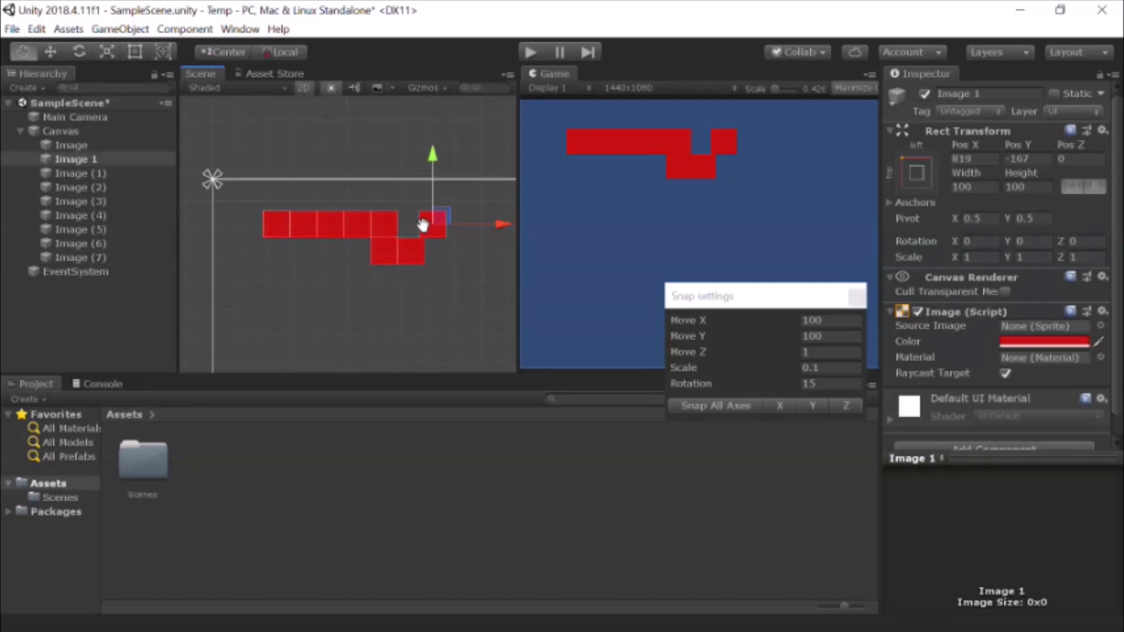
{"action": "left_click_drag", "start_coordinate": [343, 162], "coordinate": [301, 143]}
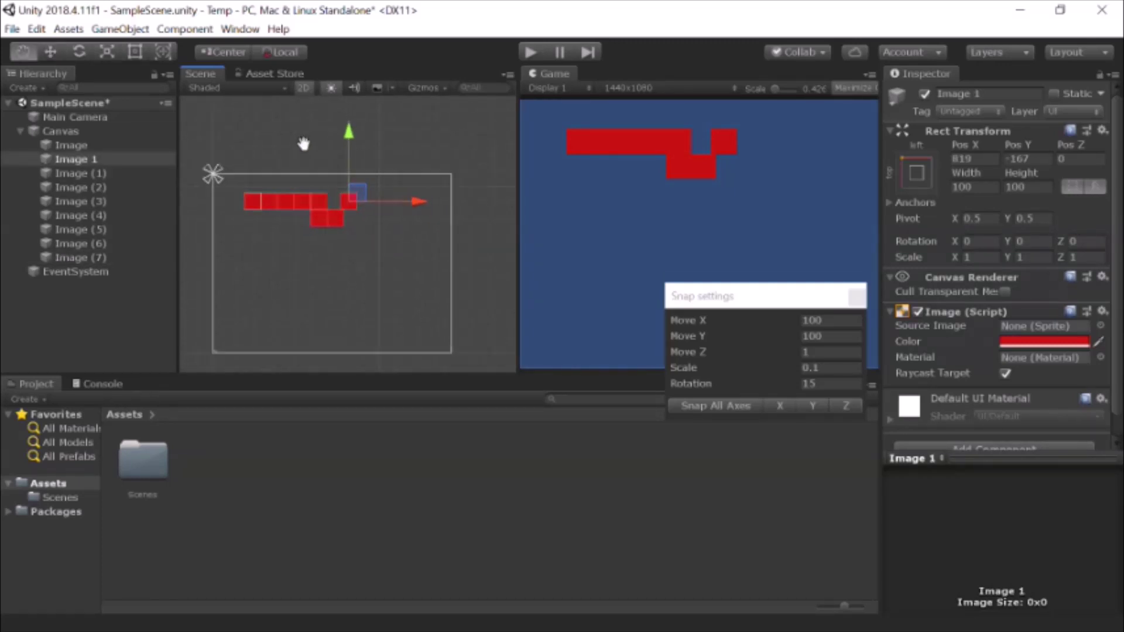
{"action": "scroll", "coordinate": [302, 143], "scroll_direction": "down", "scroll_amount": 2}
{"action": "left_click", "coordinate": [304, 143]}
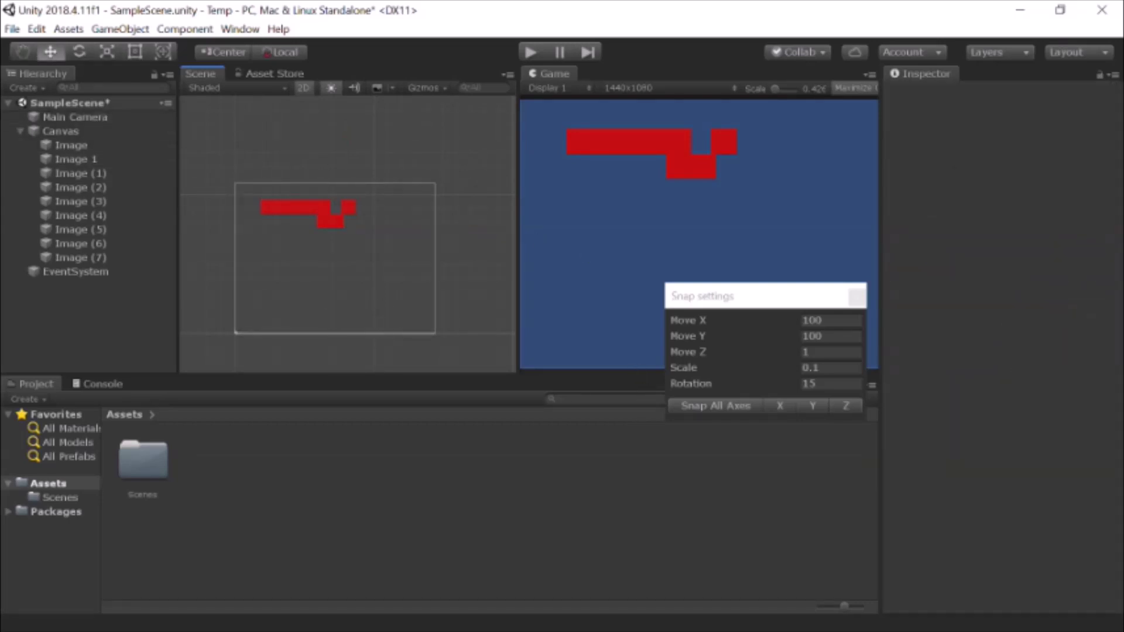
{"action": "key", "text": "super"}
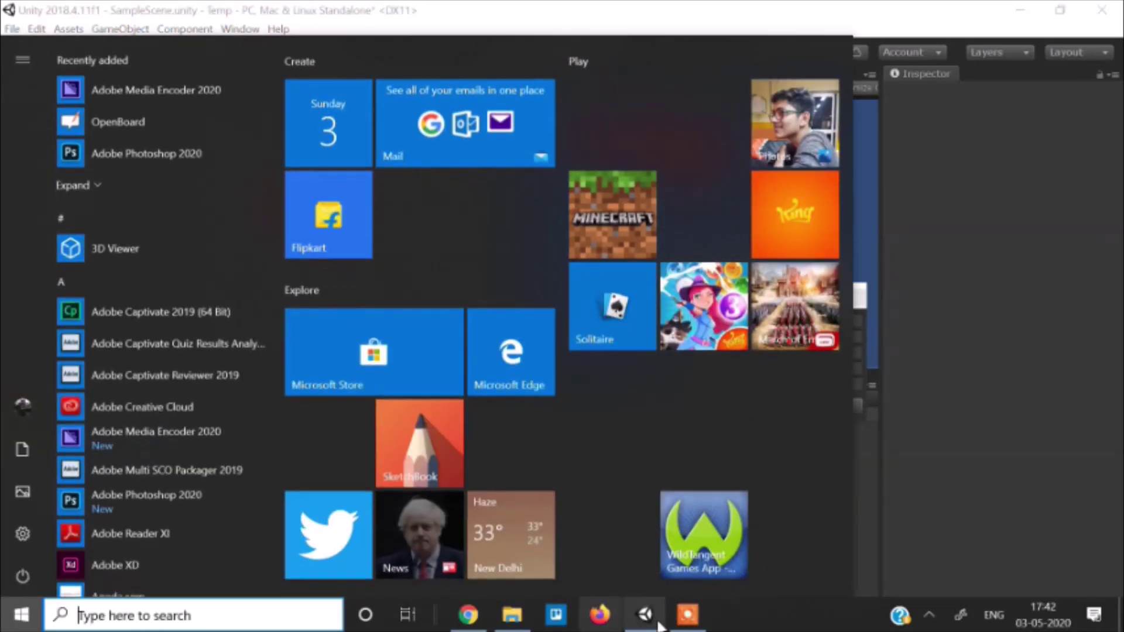
{"action": "left_click", "coordinate": [683, 614]}
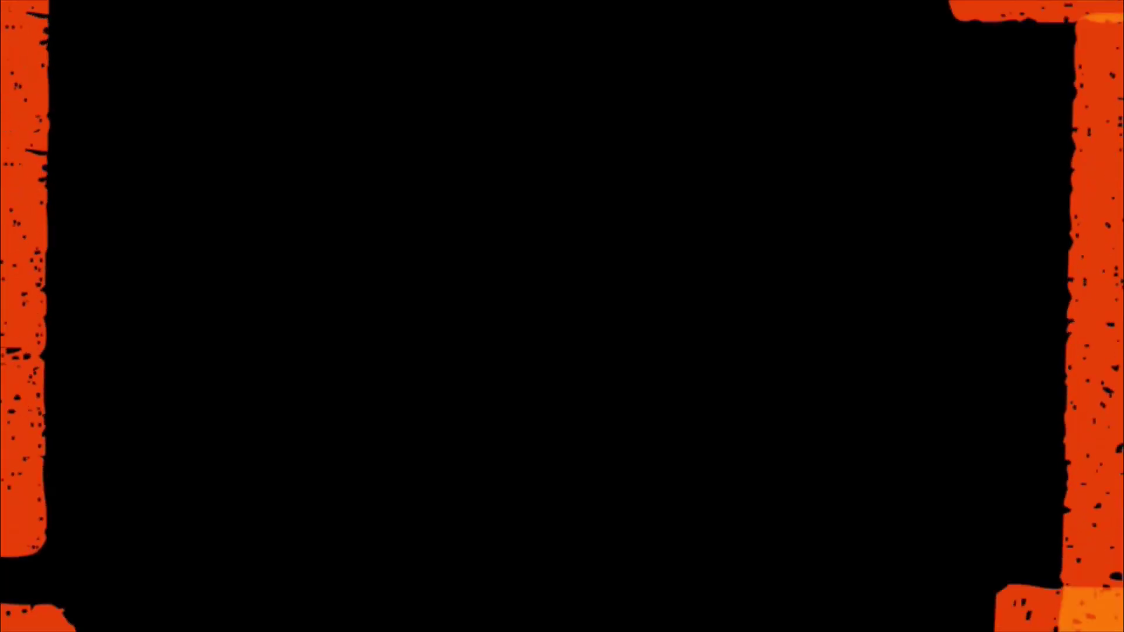